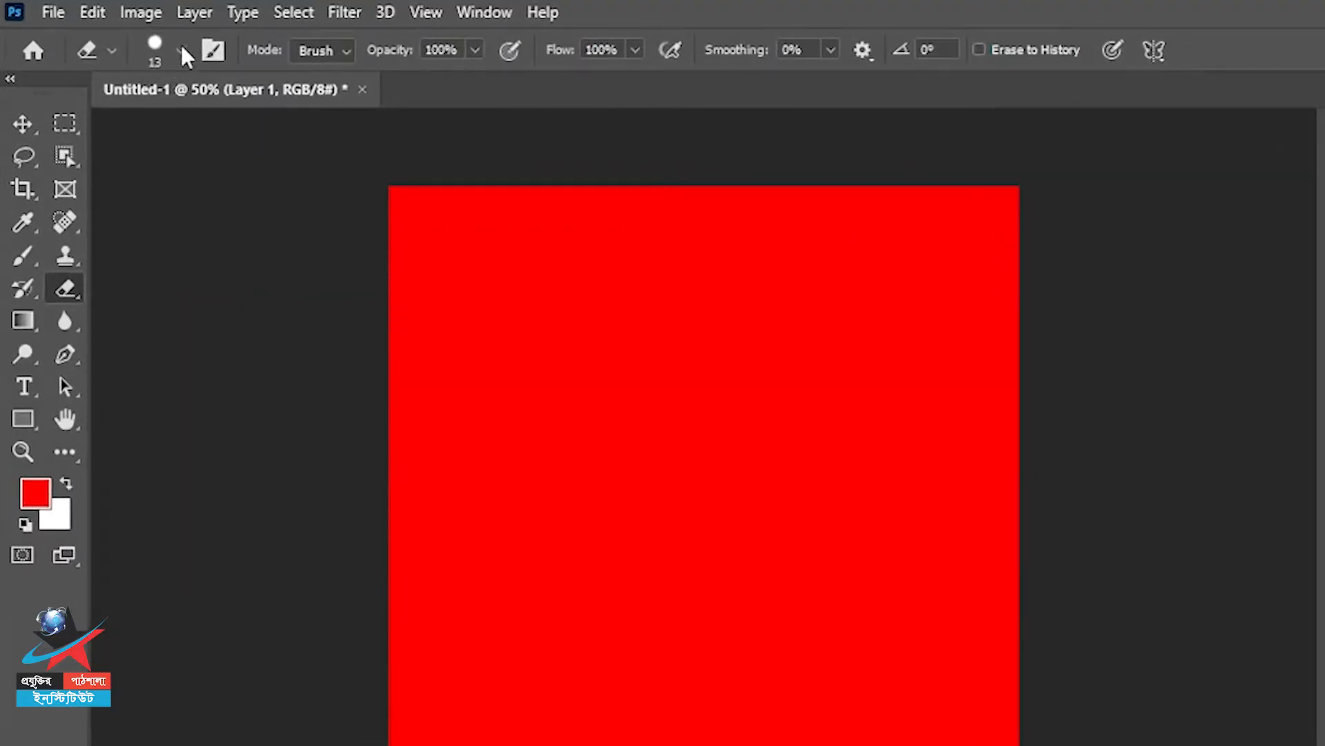
# Enlarge the eraser brush to 161 px with 100% hardness.
pyautogui.click(181, 44)
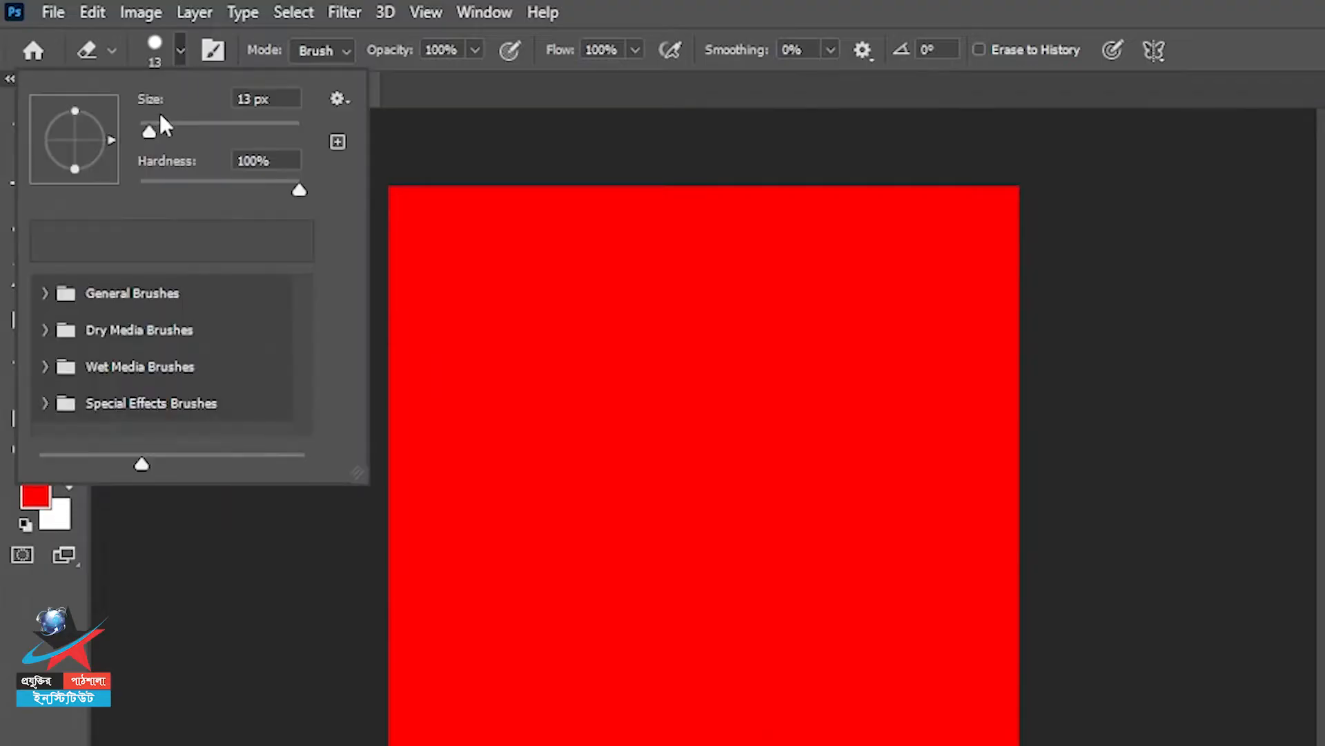
pyautogui.moveTo(147, 134)
pyautogui.mouseDown()
pyautogui.moveTo(275, 124)
pyautogui.moveTo(179, 119)
pyautogui.mouseUp()
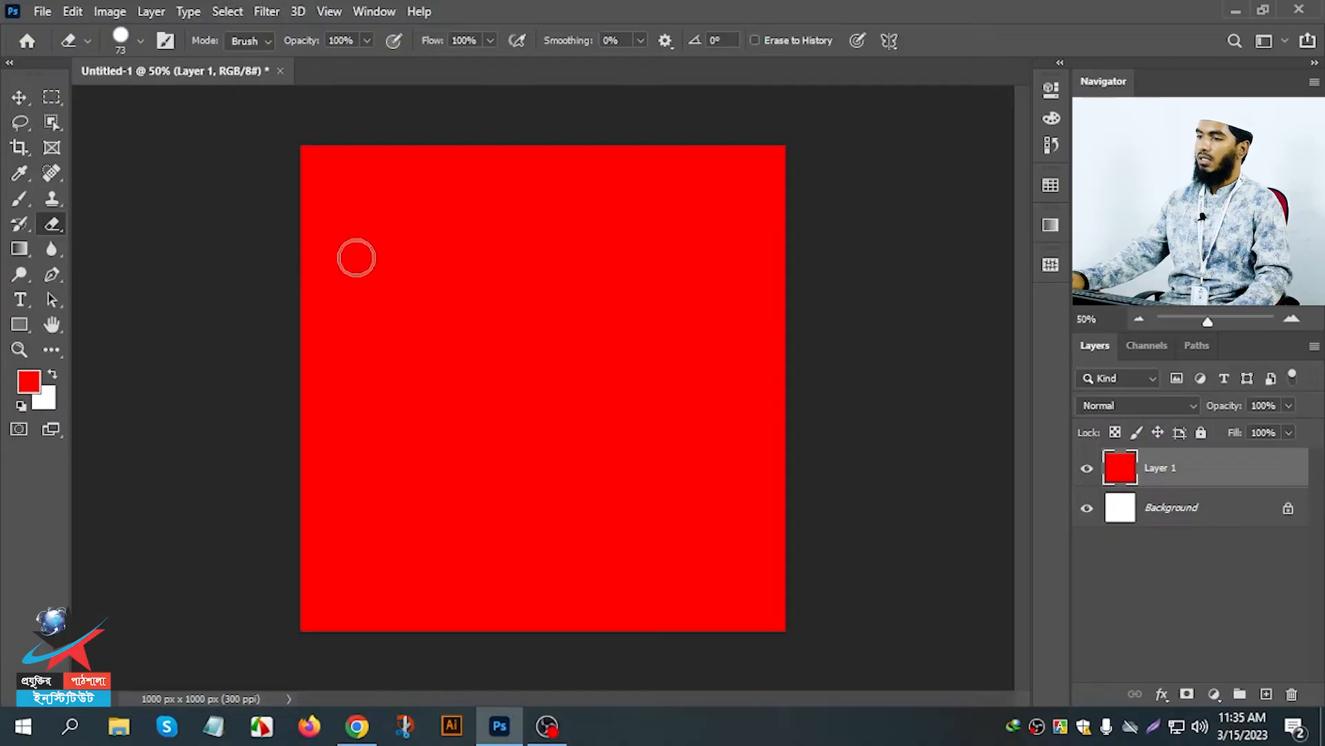
pyautogui.rightClick(356, 257)
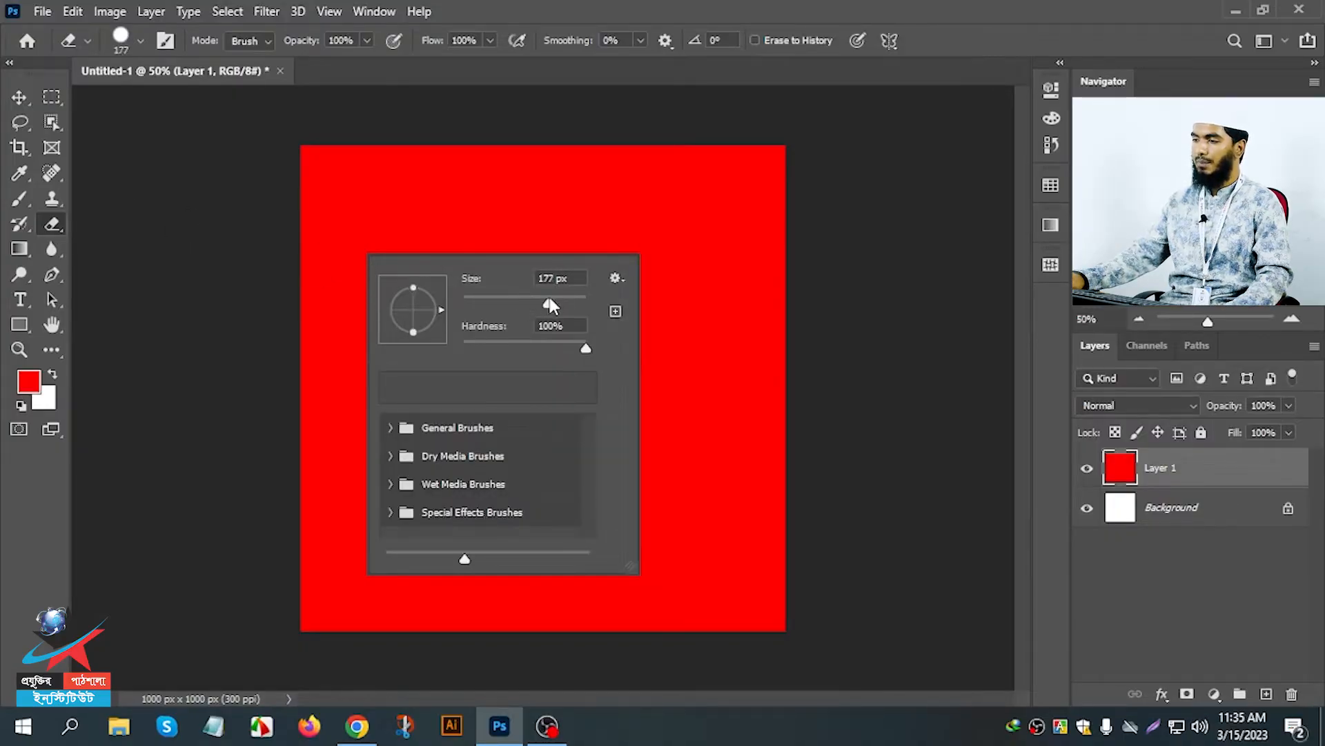
# Erase the upper half of the red Layer 1 with wide strokes, and toggle the layer's visibility to compare.
pyautogui.click(488, 174)
pyautogui.moveTo(488, 174)
pyautogui.mouseDown()
pyautogui.moveTo(305, 182)
pyautogui.moveTo(817, 176)
pyautogui.moveTo(577, 212)
pyautogui.moveTo(330, 203)
pyautogui.moveTo(385, 231)
pyautogui.moveTo(763, 251)
pyautogui.mouseUp()
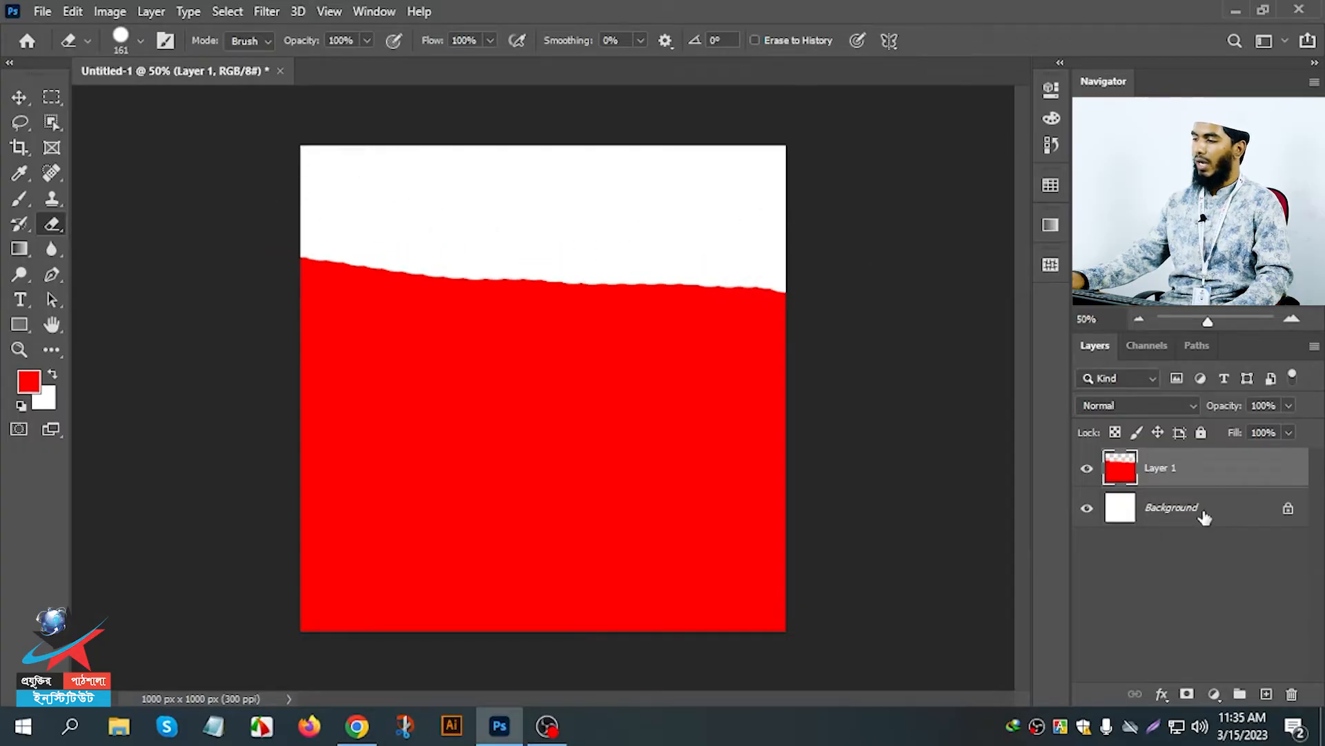
pyautogui.moveTo(775, 304); pyautogui.dragTo(260, 278)
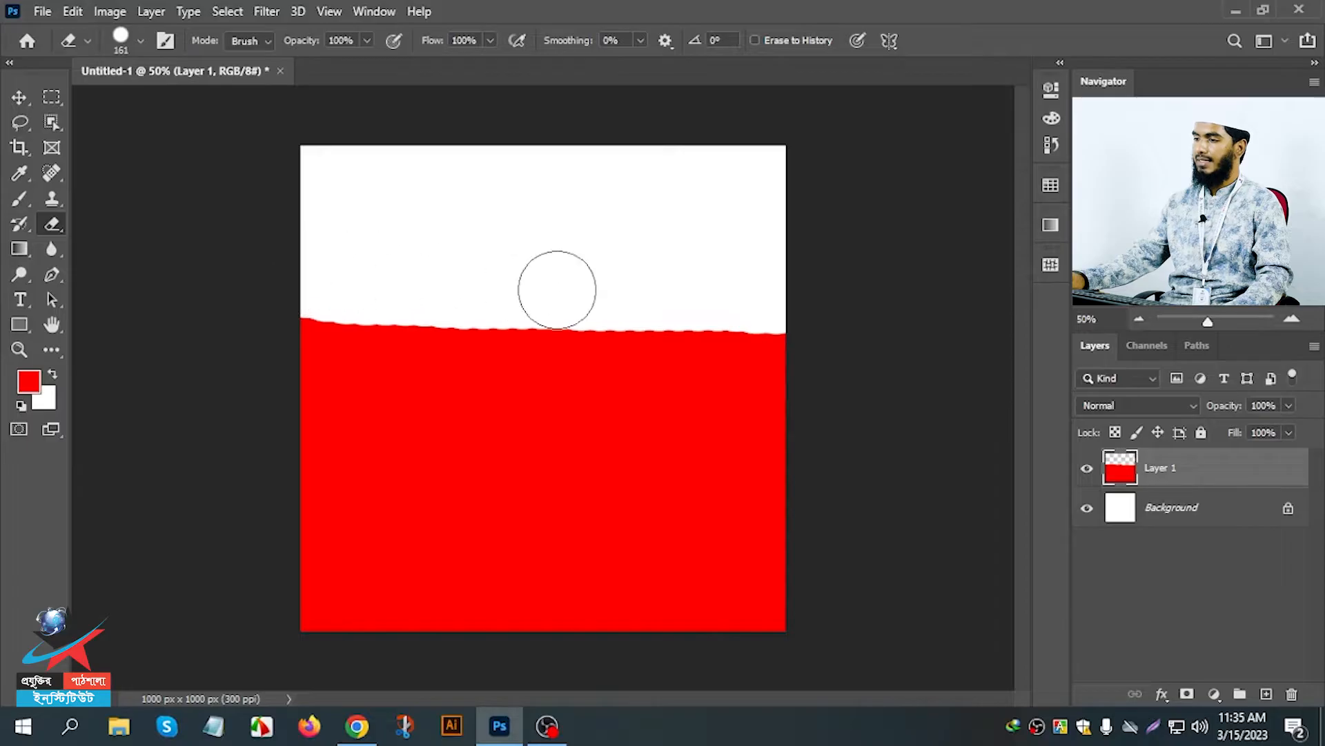
pyautogui.moveTo(781, 320)
pyautogui.mouseDown()
pyautogui.moveTo(584, 329)
pyautogui.moveTo(260, 316)
pyautogui.moveTo(592, 359)
pyautogui.mouseUp()
pyautogui.moveTo(709, 367); pyautogui.dragTo(785, 358)
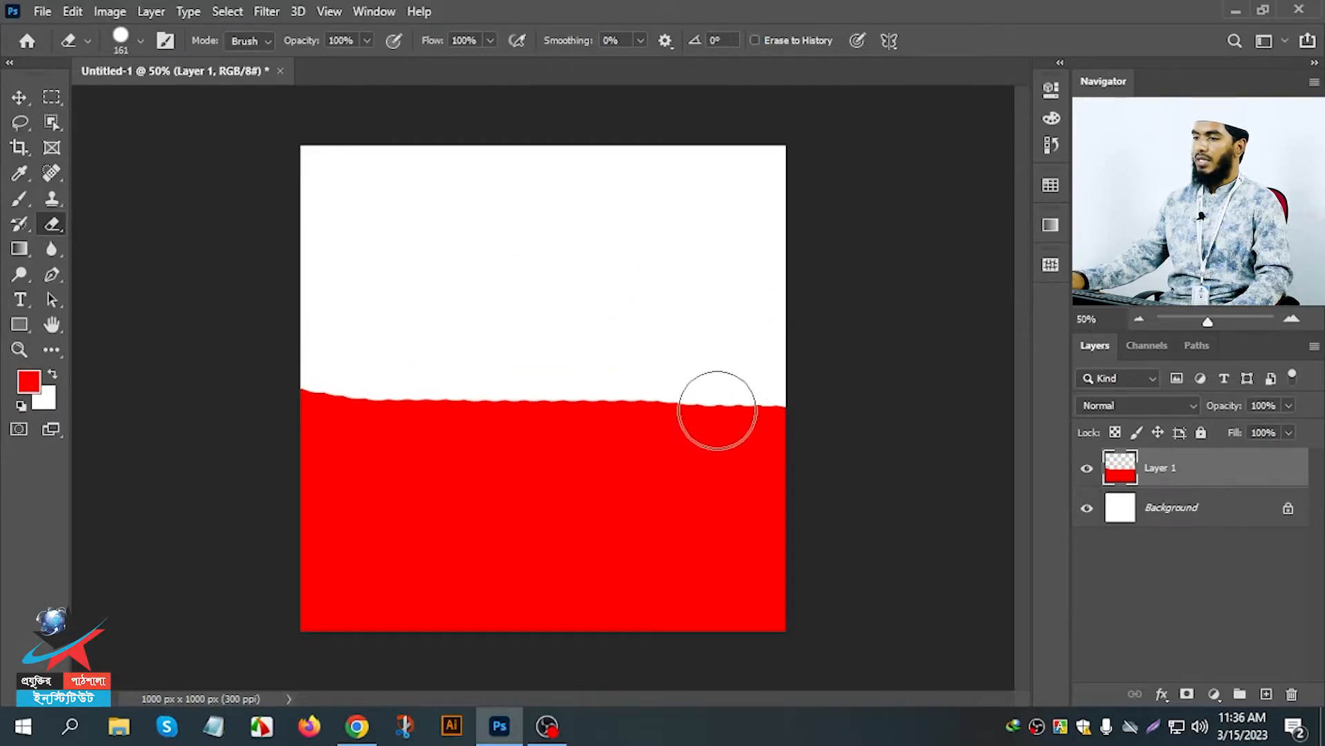
pyautogui.click(1085, 469)
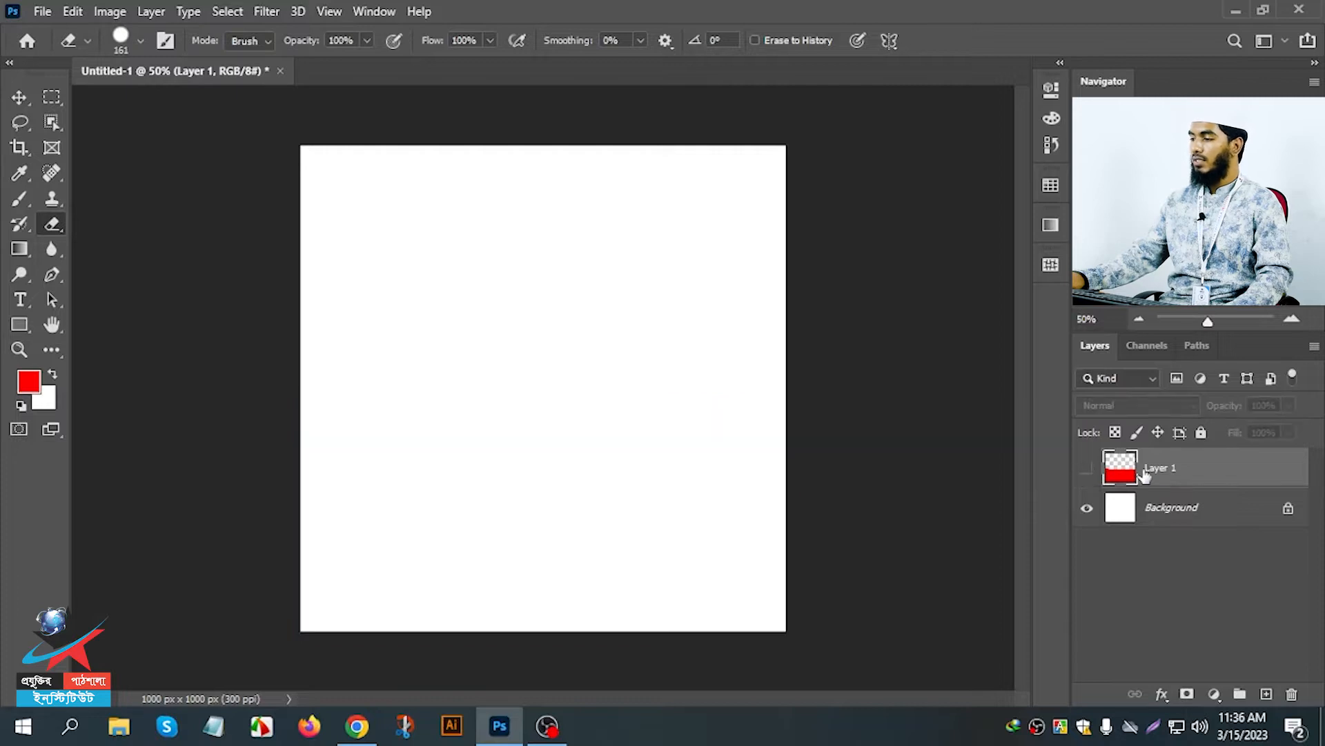
pyautogui.click(1087, 471)
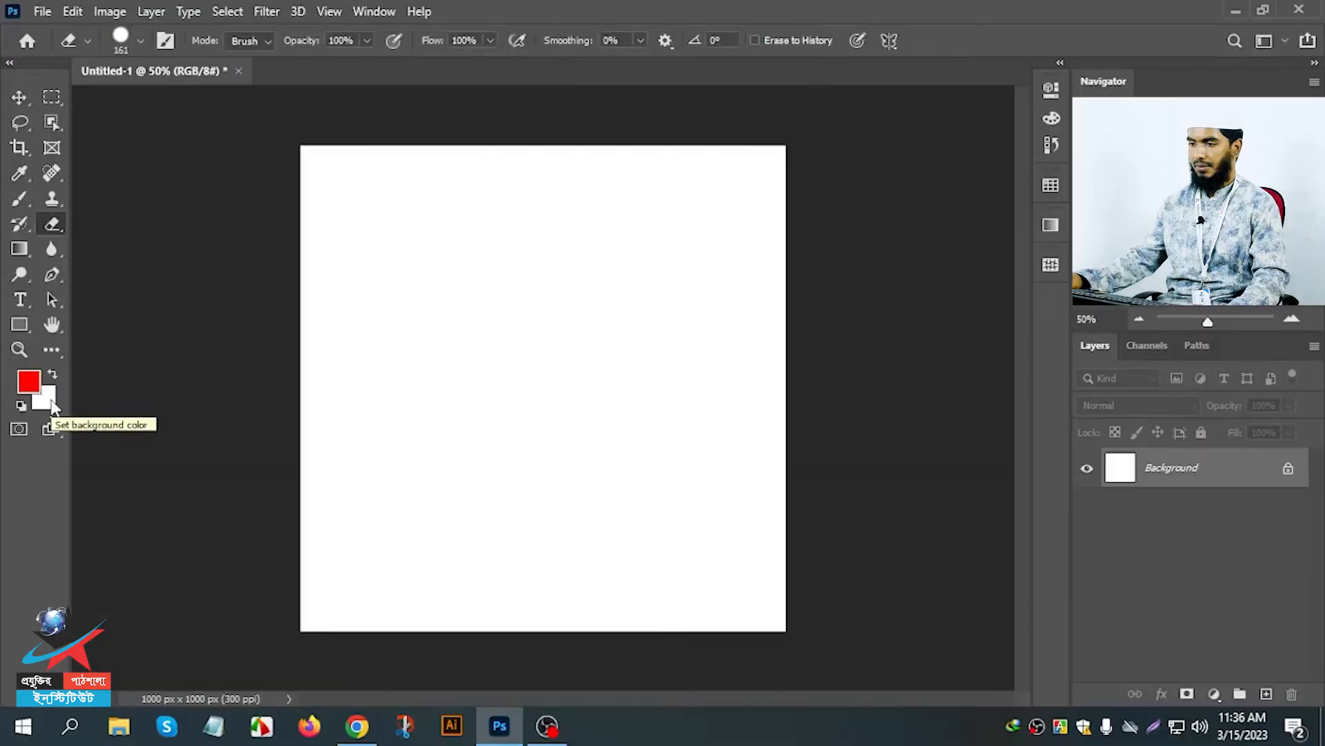
# Set the background color to a vivid blue with a hue of 254°.
pyautogui.click(69, 399)
pyautogui.click(685, 208)
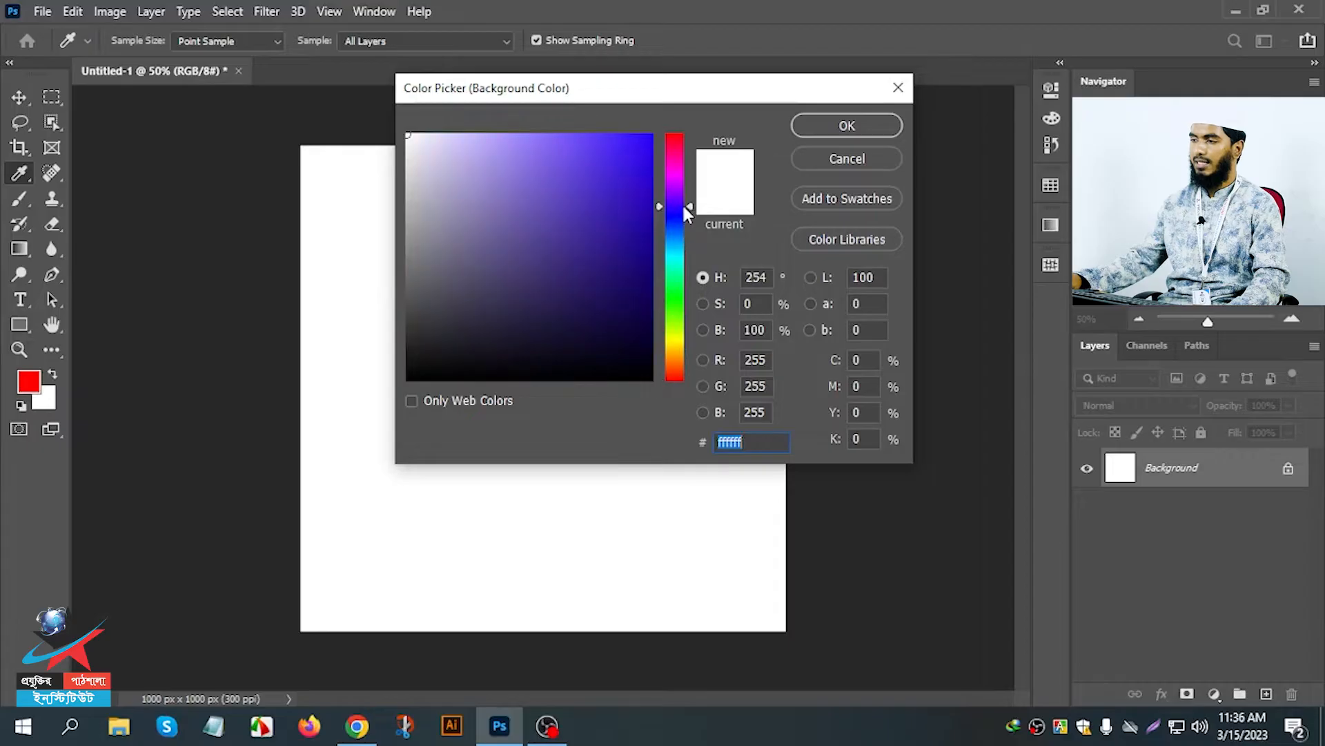
pyautogui.moveTo(639, 163); pyautogui.dragTo(688, 129)
pyautogui.click(847, 126)
# Erase broad strokes on the locked Background layer, and erase the same area again after unlocking the layer.
pyautogui.press('e')
pyautogui.moveTo(746, 181)
pyautogui.mouseDown()
pyautogui.moveTo(559, 183)
pyautogui.moveTo(579, 275)
pyautogui.moveTo(599, 255)
pyautogui.moveTo(615, 388)
pyautogui.mouseUp()
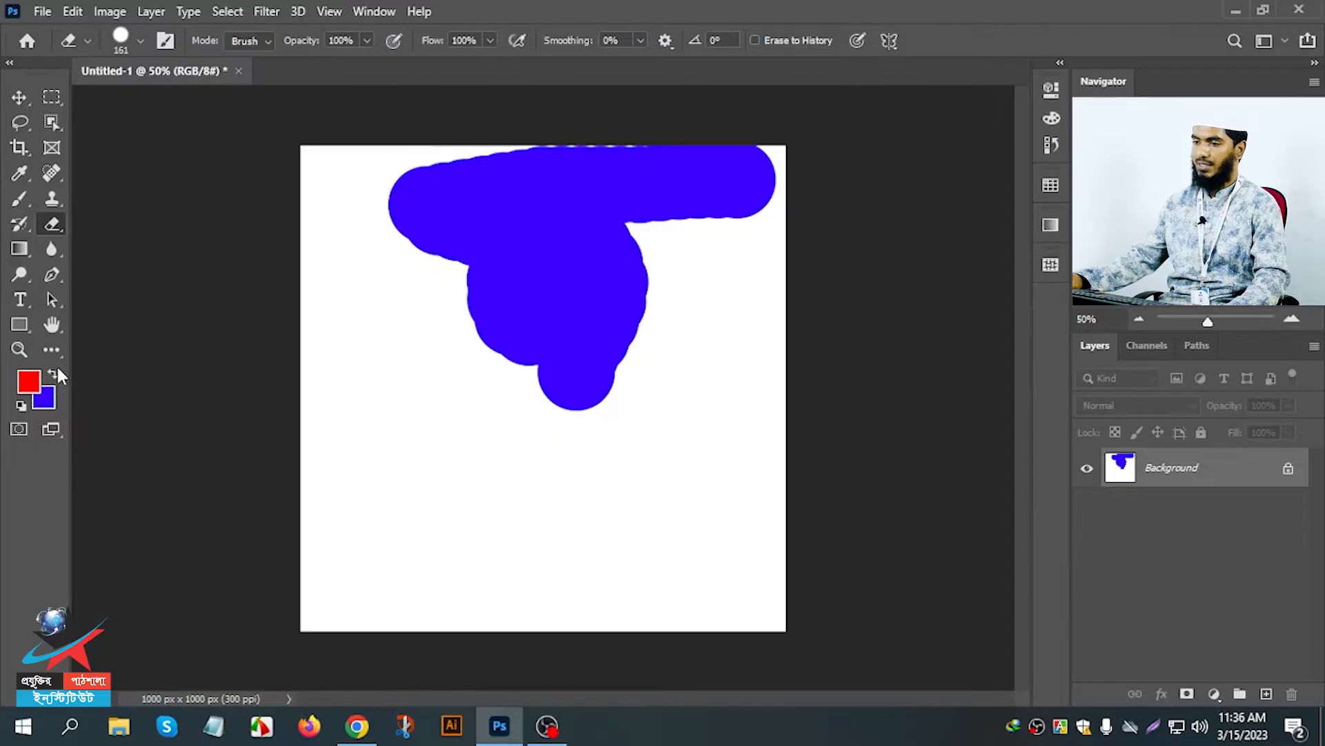
pyautogui.click(1288, 472)
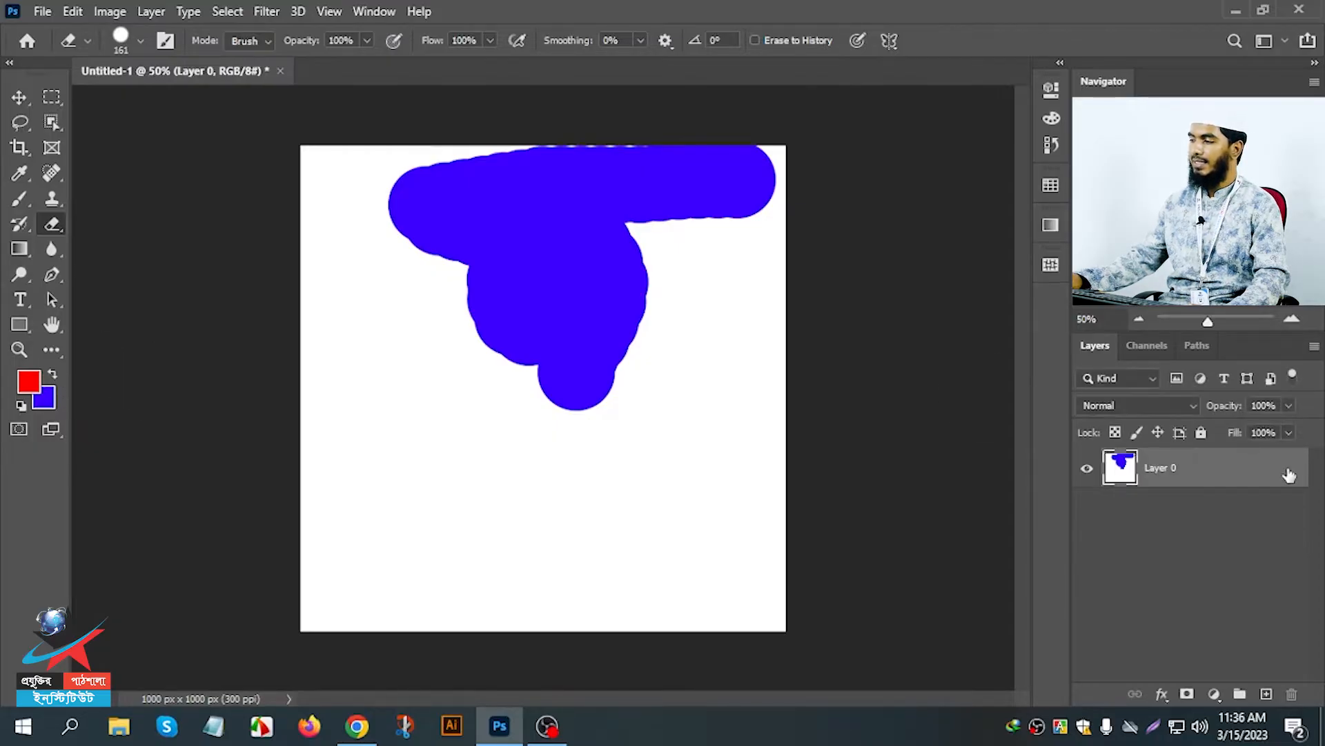
pyautogui.moveTo(736, 177)
pyautogui.mouseDown()
pyautogui.moveTo(702, 204)
pyautogui.moveTo(638, 172)
pyautogui.moveTo(682, 145)
pyautogui.moveTo(689, 156)
pyautogui.moveTo(538, 163)
pyautogui.moveTo(578, 175)
pyautogui.moveTo(569, 198)
pyautogui.moveTo(448, 173)
pyautogui.moveTo(409, 235)
pyautogui.moveTo(630, 242)
pyautogui.moveTo(640, 276)
pyautogui.moveTo(625, 339)
pyautogui.moveTo(589, 382)
pyautogui.moveTo(520, 359)
pyautogui.moveTo(477, 317)
pyautogui.moveTo(549, 285)
pyautogui.moveTo(556, 331)
pyautogui.mouseUp()
pyautogui.moveTo(755, 269)
pyautogui.mouseDown()
pyautogui.moveTo(809, 176)
pyautogui.moveTo(784, 159)
pyautogui.mouseUp()
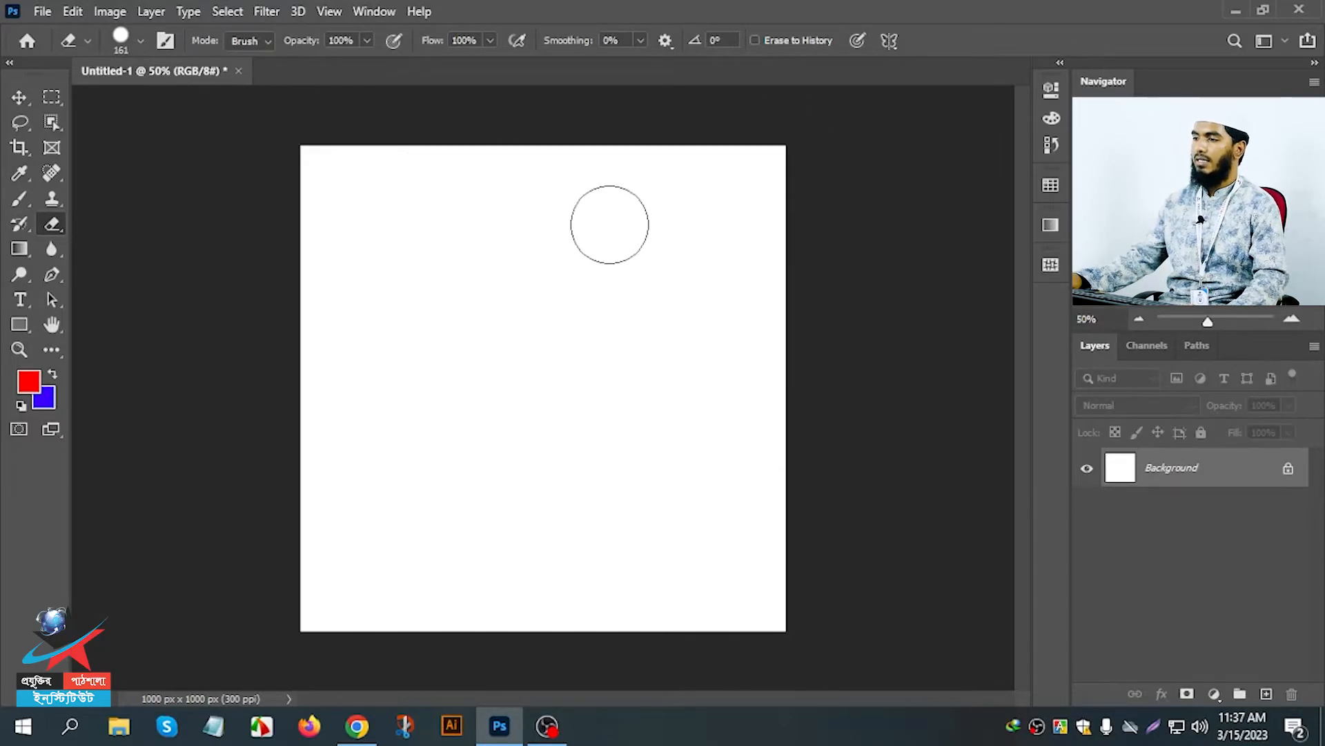
# Set the eraser hardness to 0% and test soft-edged strokes on the locked Background layer, undoing them.
pyautogui.rightClick(508, 216)
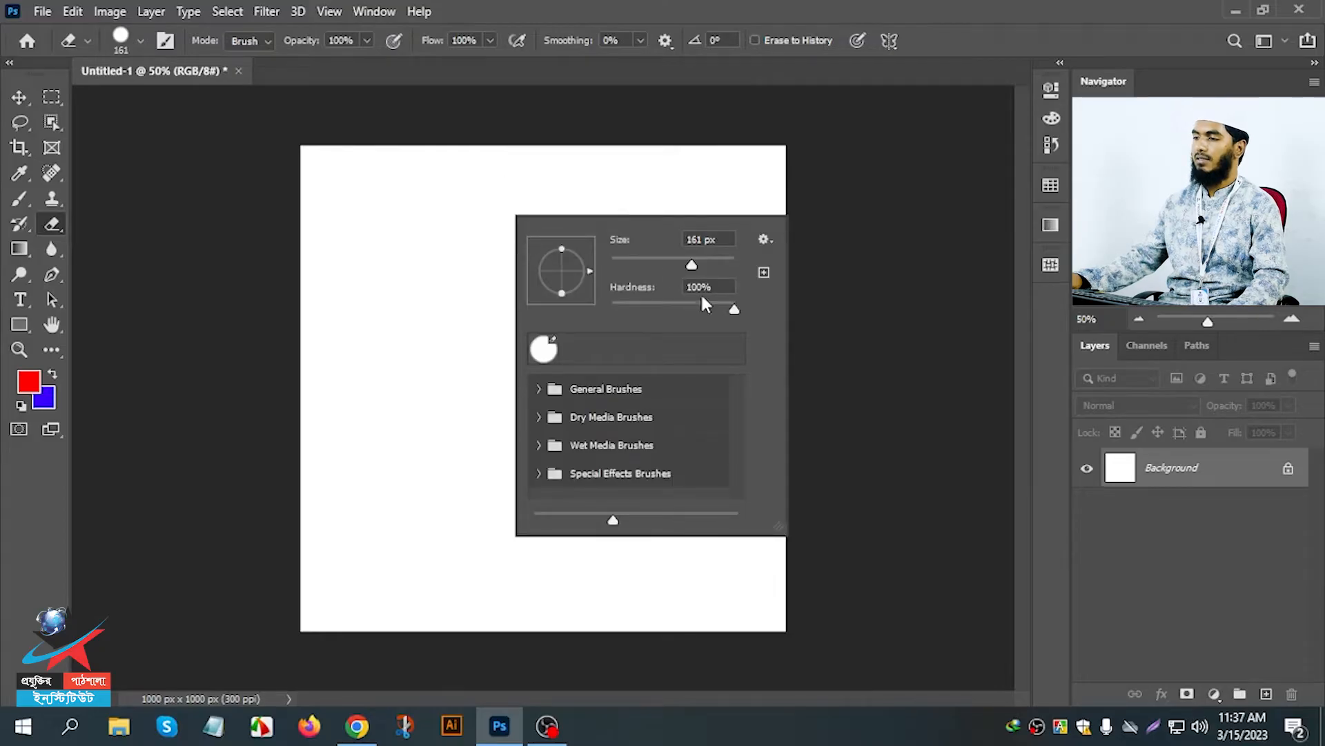
pyautogui.moveTo(706, 303); pyautogui.dragTo(599, 300)
pyautogui.moveTo(491, 205)
pyautogui.mouseDown()
pyautogui.moveTo(272, 286)
pyautogui.moveTo(558, 269)
pyautogui.mouseUp()
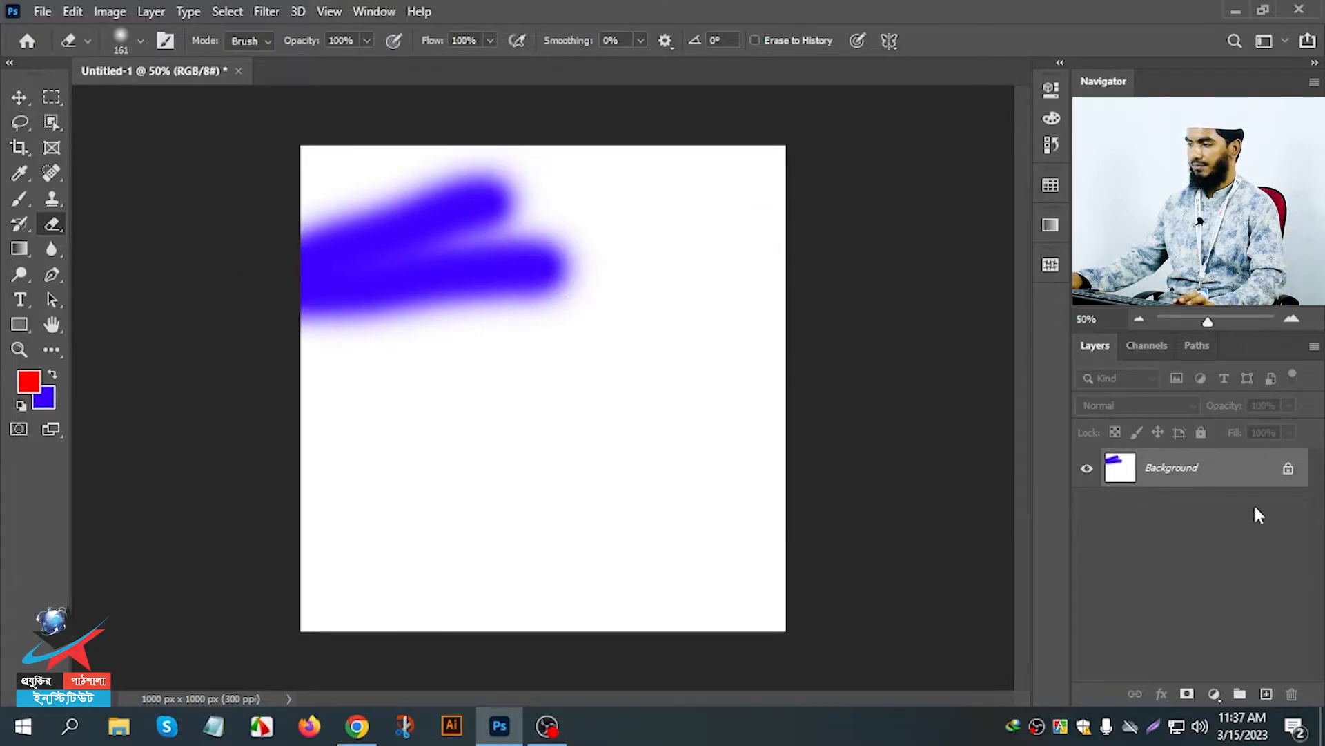
pyautogui.hotkey('ctrl', 'z')
# Unlock the Background layer and try a soft-edged erase across its upper part, undoing the erase.
pyautogui.click(1287, 471)
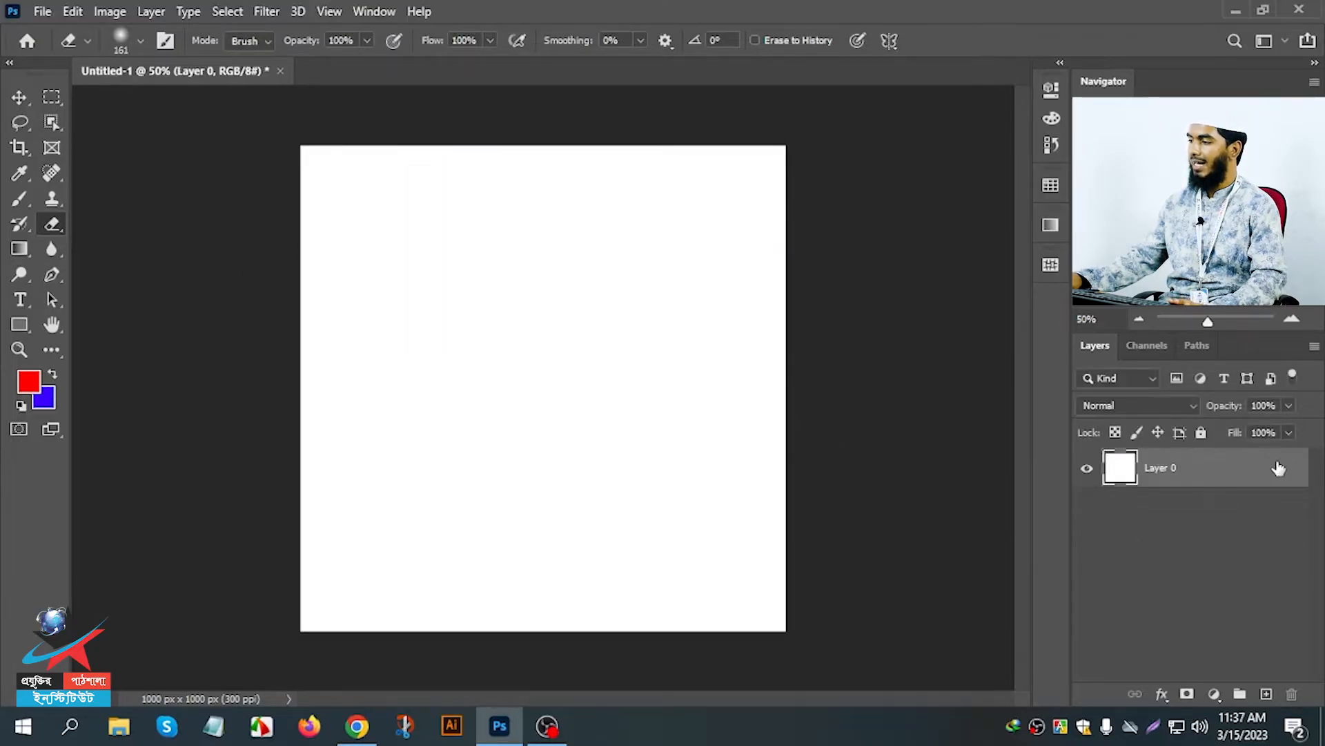
pyautogui.moveTo(766, 204)
pyautogui.mouseDown()
pyautogui.moveTo(345, 273)
pyautogui.moveTo(728, 231)
pyautogui.moveTo(459, 302)
pyautogui.moveTo(690, 331)
pyautogui.moveTo(734, 311)
pyautogui.moveTo(683, 375)
pyautogui.moveTo(531, 254)
pyautogui.mouseUp()
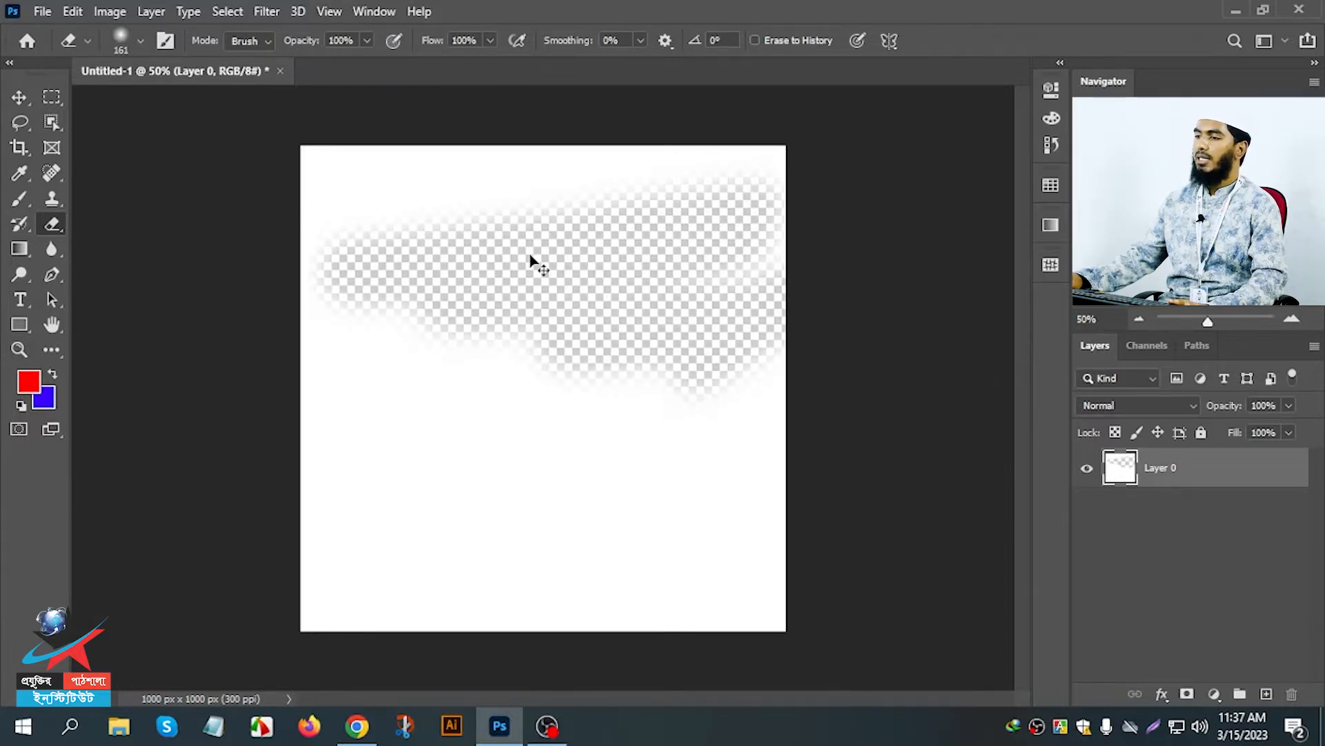
pyautogui.hotkey('ctrl', 'z')
# Add a new layer beneath Layer 0 and fill it with the blue background color.
pyautogui.click(1267, 693)
pyautogui.moveTo(1205, 469); pyautogui.dragTo(1195, 537)
pyautogui.hotkey('ctrl', 'BackSpace')
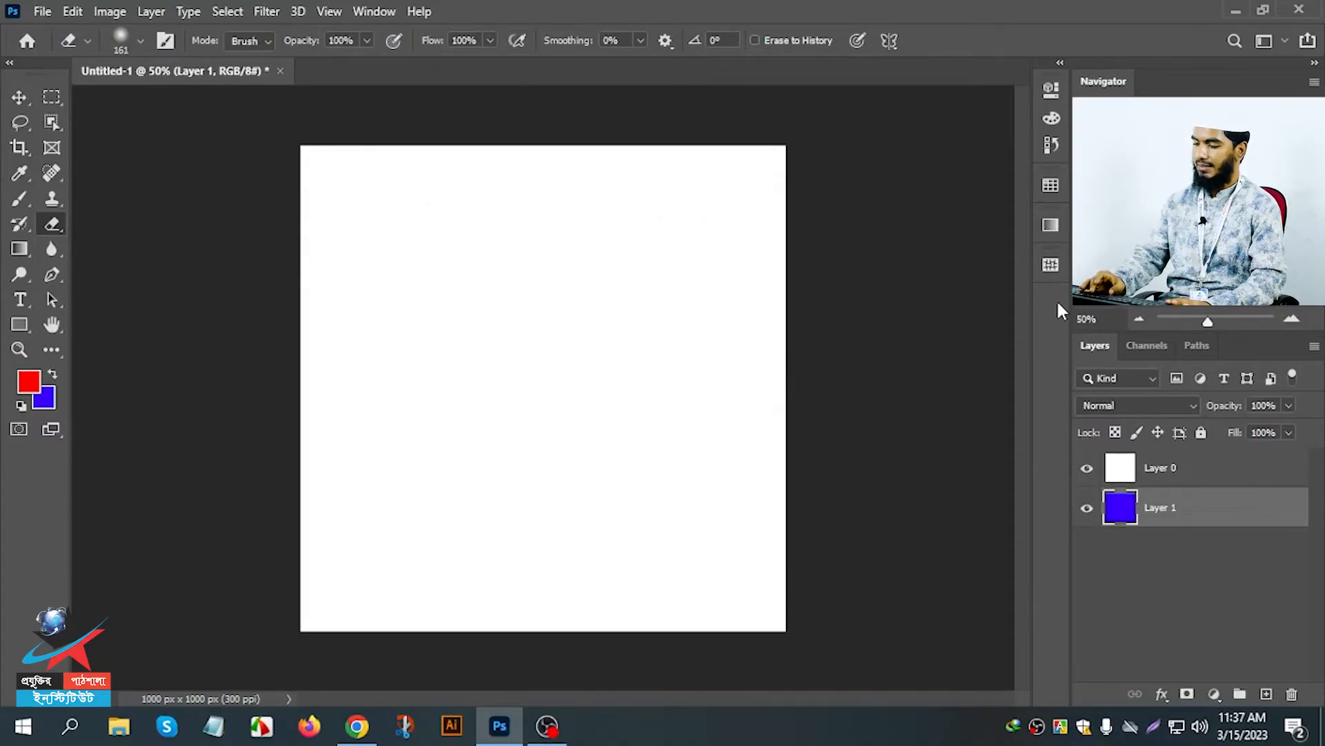
# Erase a soft-edged patch in the upper part of Layer 0, and toggle the blue layer's visibility to compare.
pyautogui.click(1119, 472)
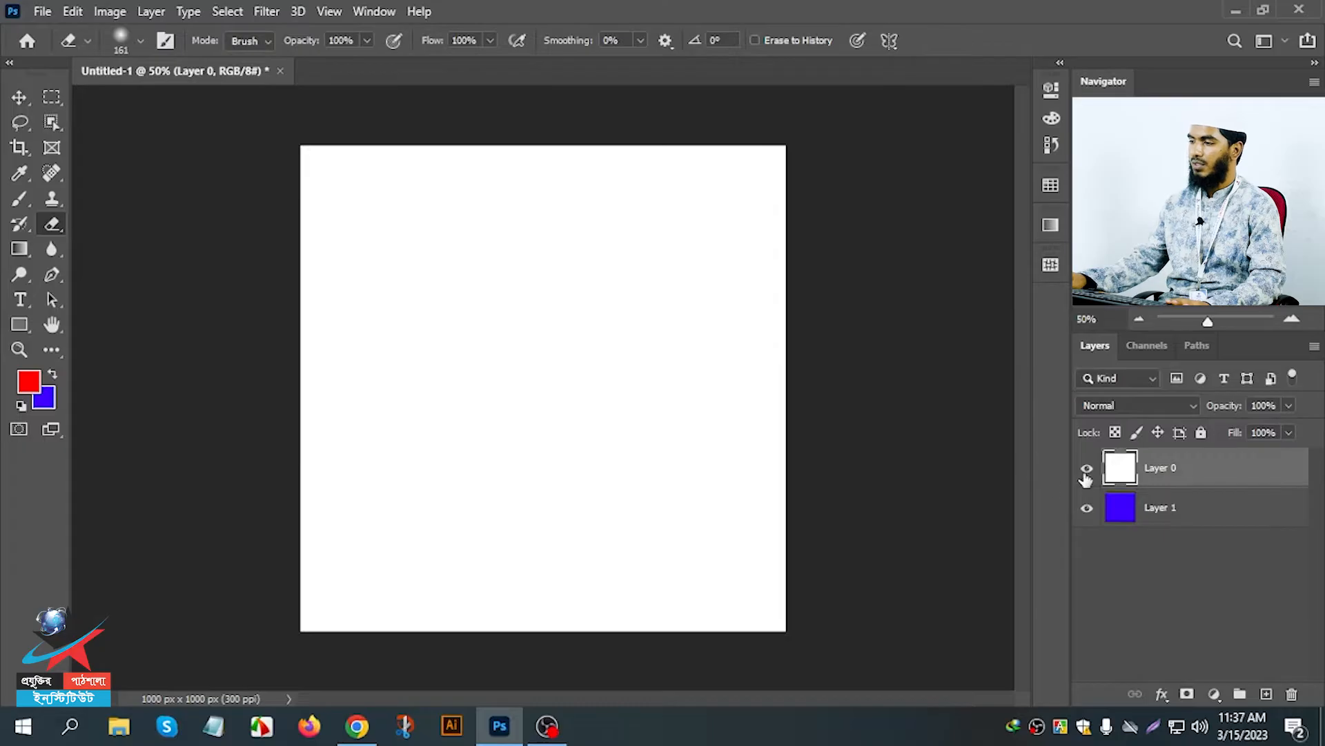
pyautogui.moveTo(601, 287)
pyautogui.mouseDown()
pyautogui.moveTo(571, 328)
pyautogui.moveTo(562, 290)
pyautogui.moveTo(559, 313)
pyautogui.moveTo(489, 233)
pyautogui.moveTo(476, 252)
pyautogui.moveTo(506, 292)
pyautogui.mouseUp()
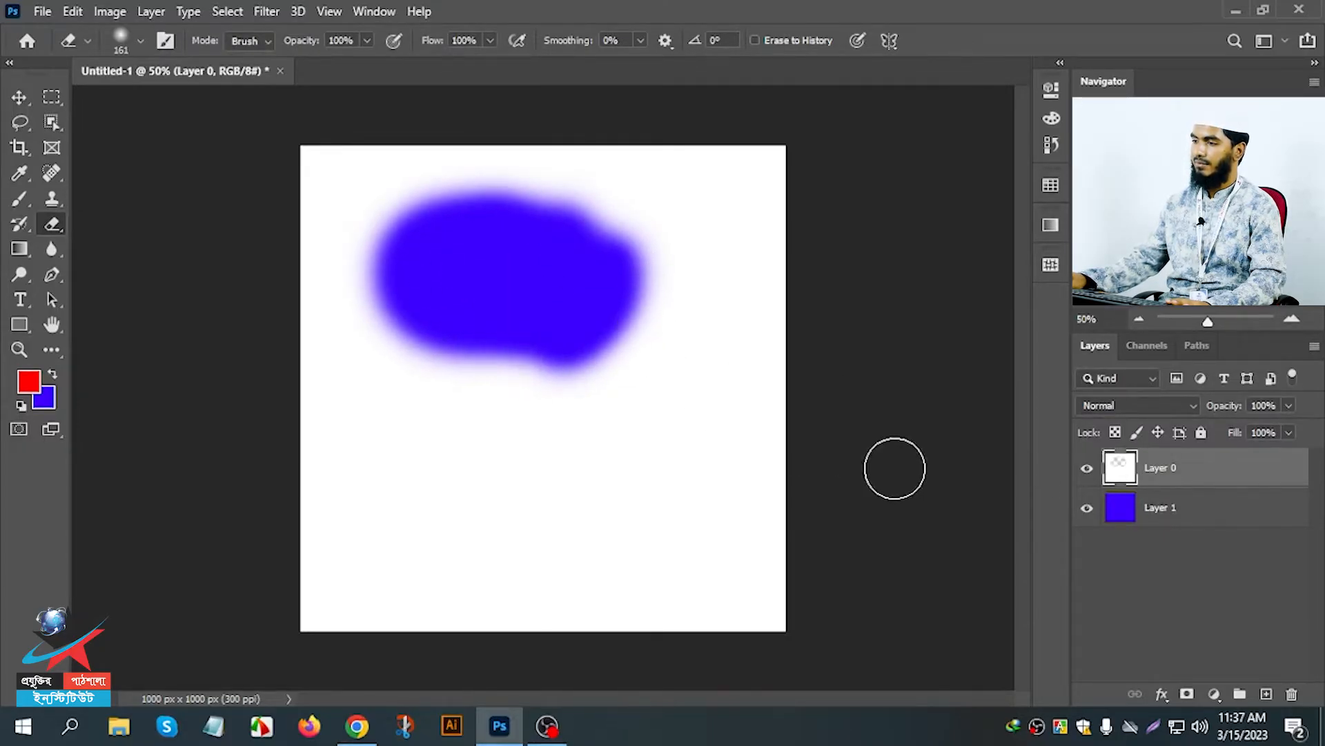
pyautogui.click(1087, 509)
pyautogui.click(1089, 508)
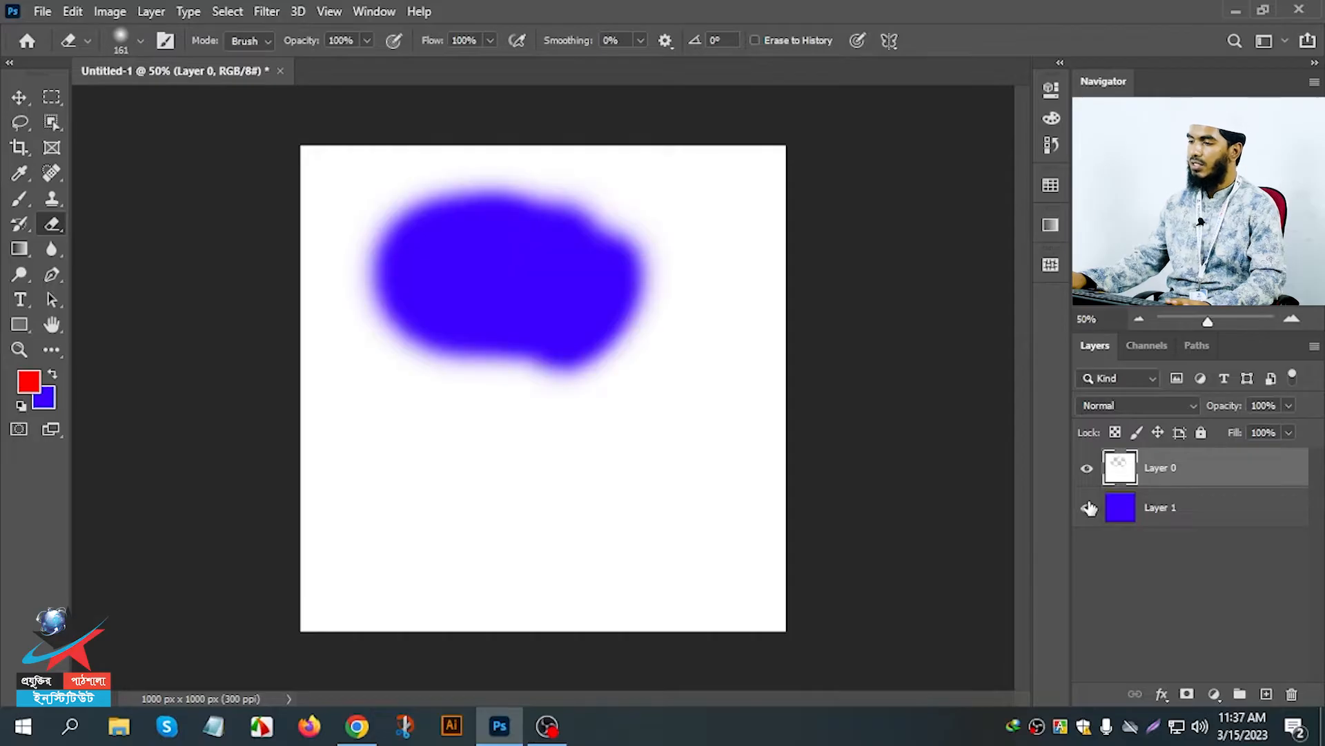
# Set the eraser hardness to 100% and its mode to Pencil, and erase a stroke near Layer 0's upper-left corner to inspect its edges.
pyautogui.rightClick(406, 202)
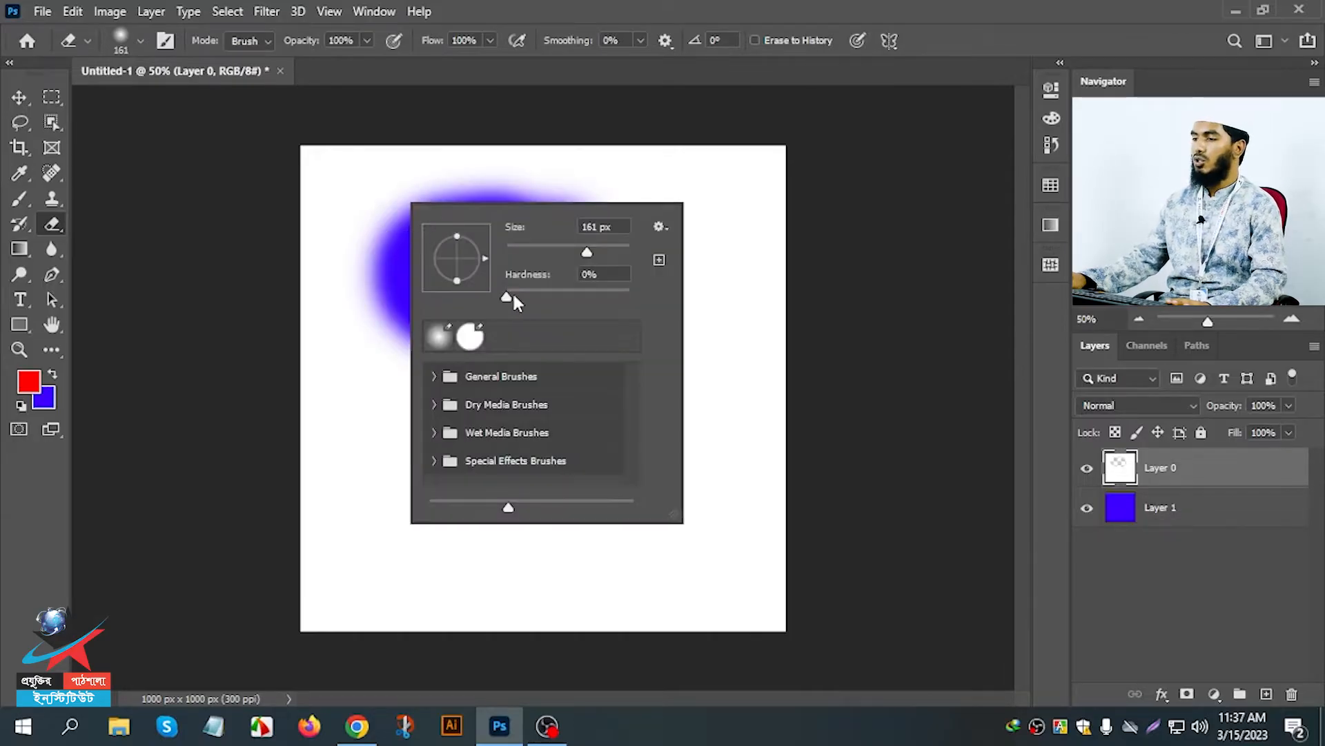
pyautogui.moveTo(524, 296); pyautogui.dragTo(592, 291)
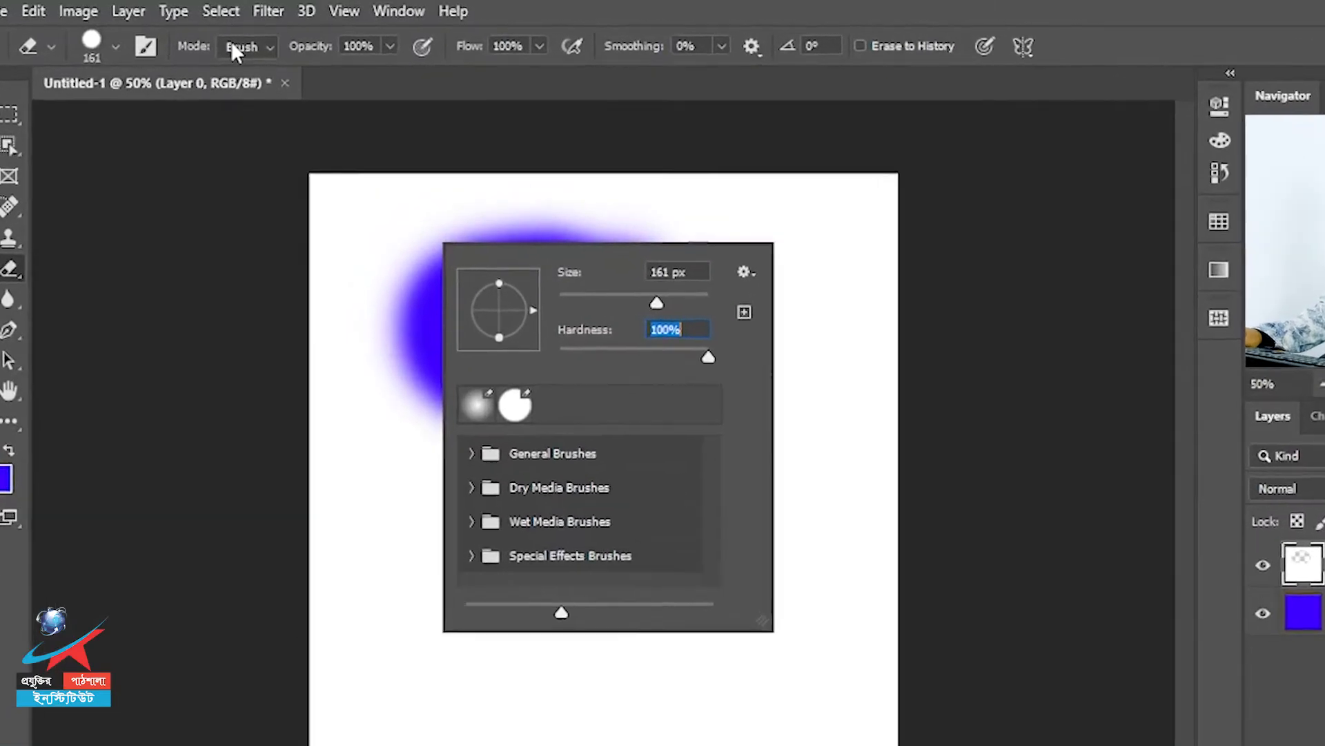
pyautogui.click(238, 47)
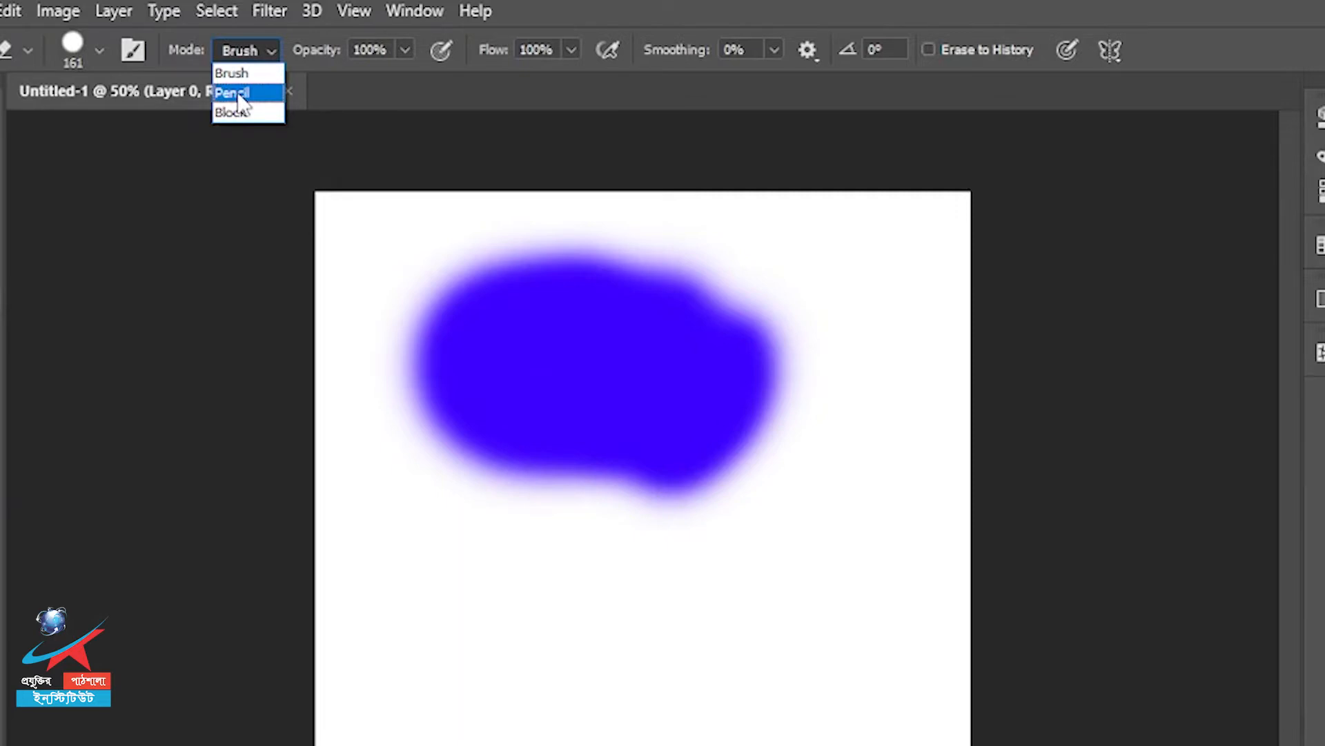
pyautogui.click(238, 96)
pyautogui.moveTo(381, 246)
pyautogui.mouseDown()
pyautogui.moveTo(417, 325)
pyautogui.moveTo(442, 452)
pyautogui.mouseUp()
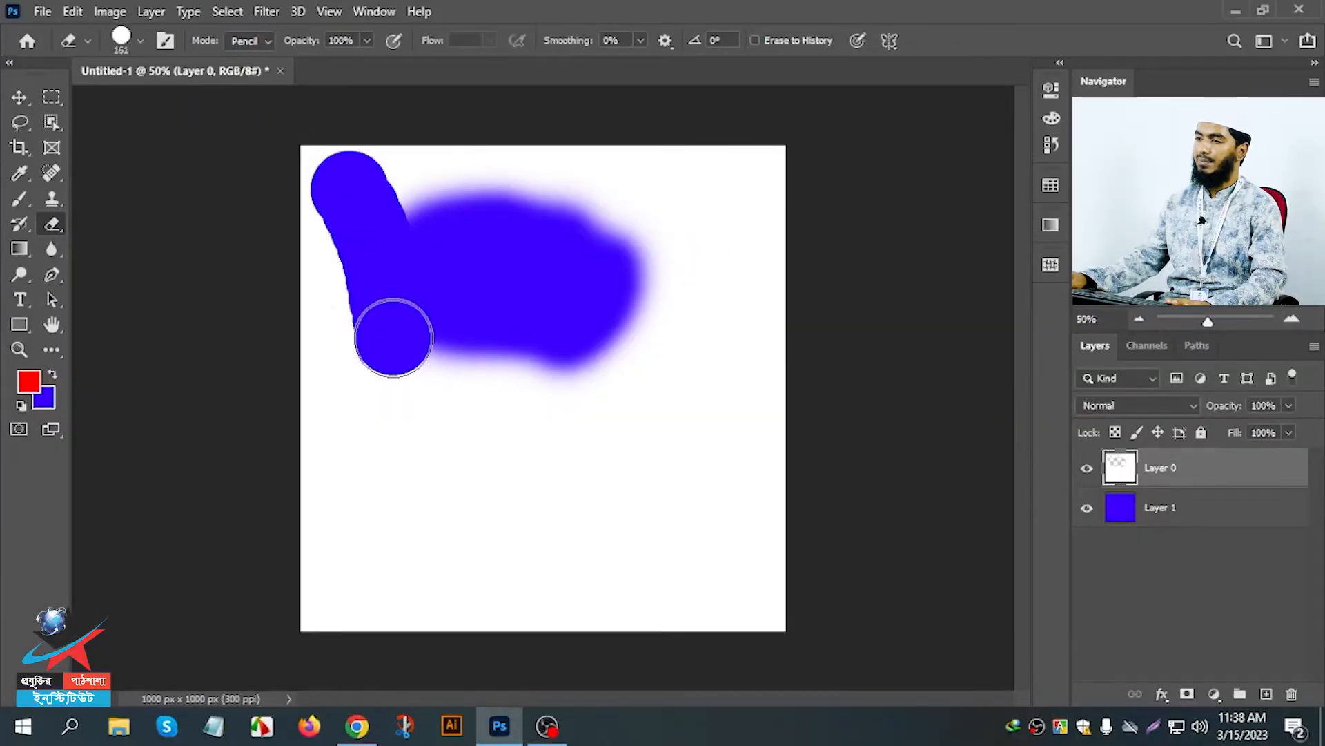
pyautogui.scroll(6, 296, 119)
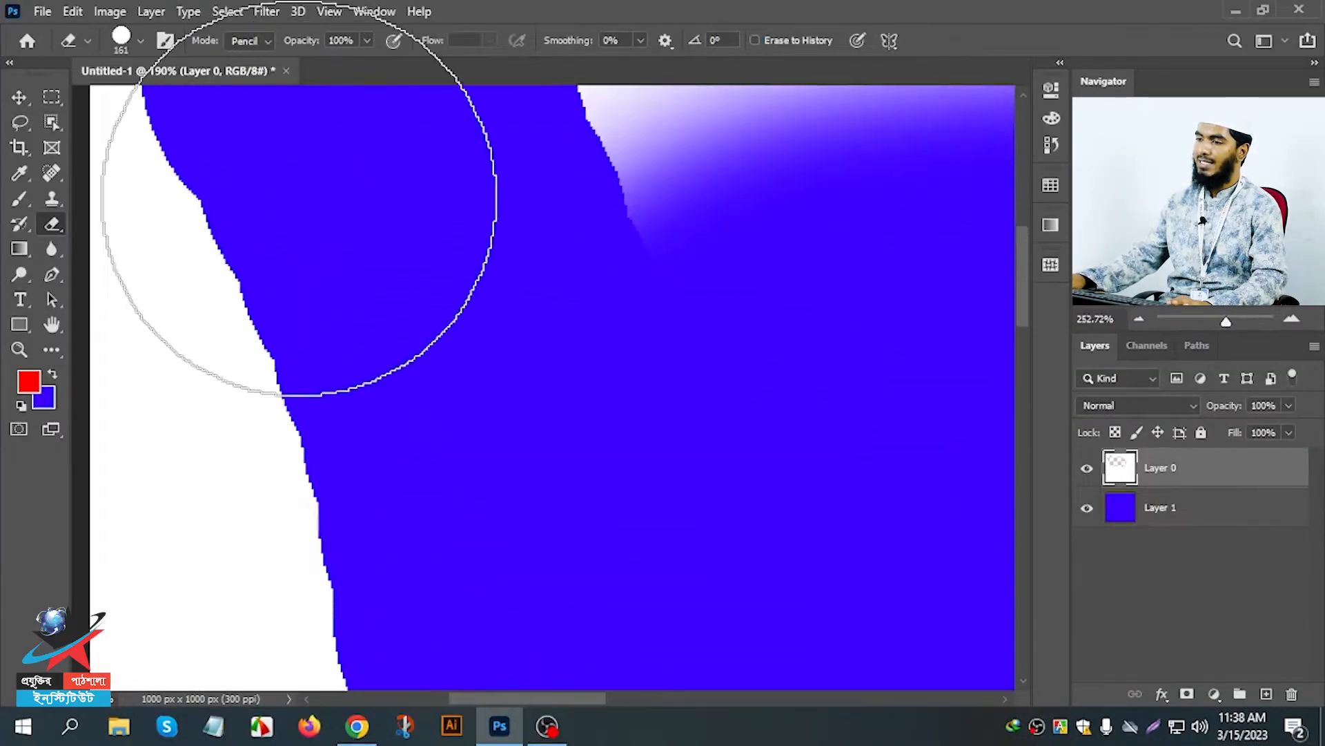
pyautogui.scroll(3, 299, 199)
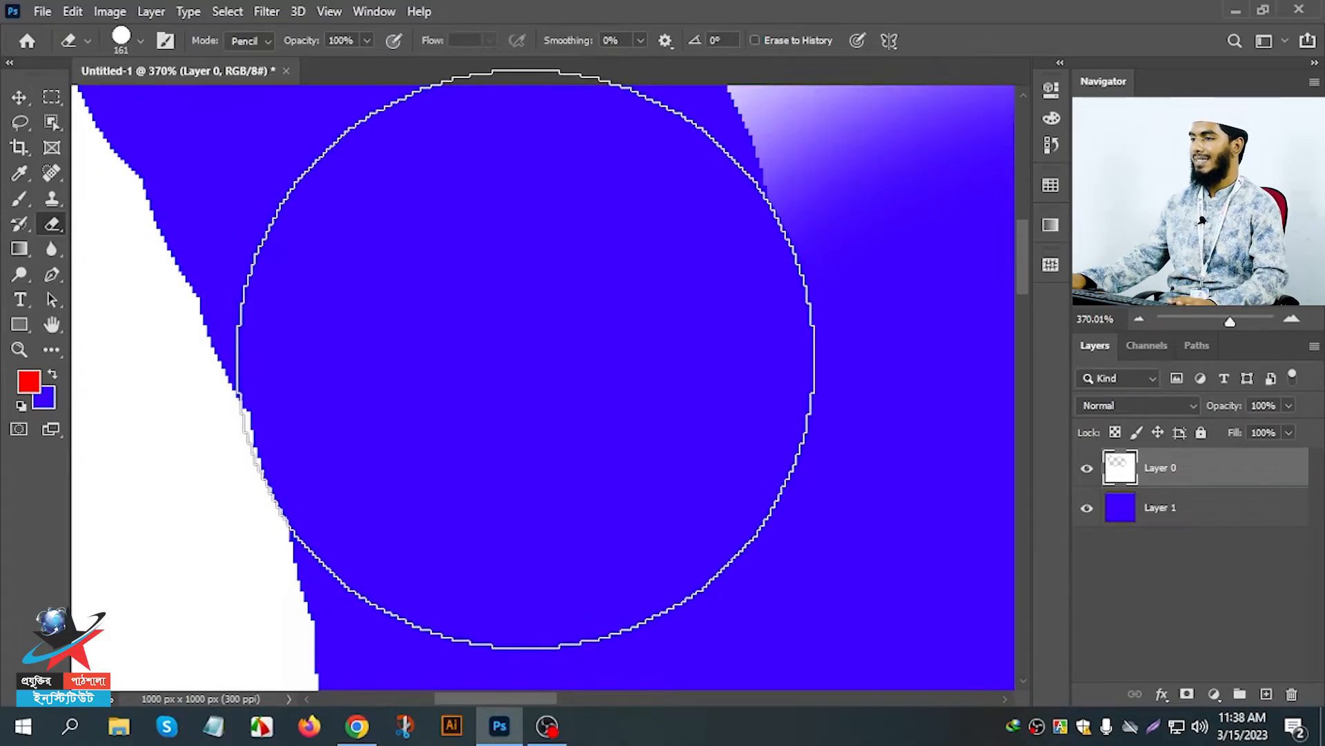
# Switch the eraser mode back to Brush and erase over the pencil stroke's edge on Layer 0 to compare edge quality.
pyautogui.click(254, 40)
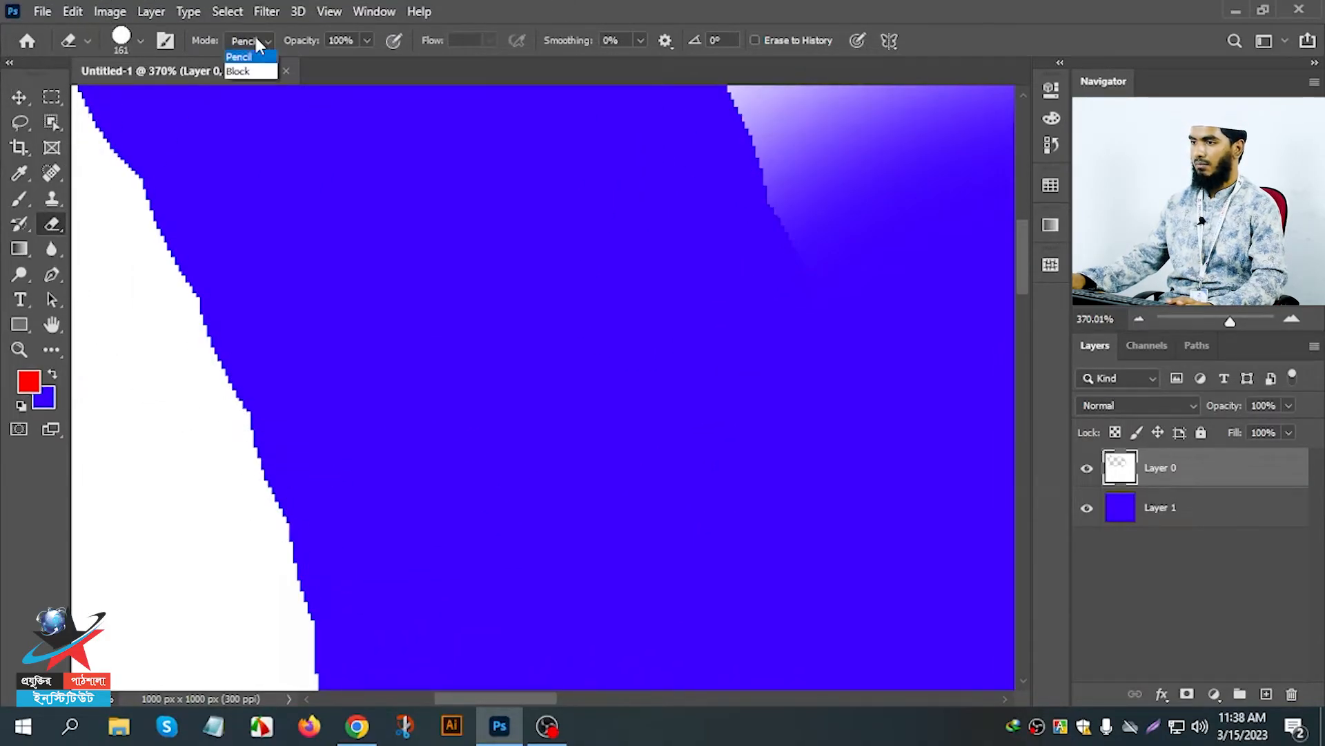
pyautogui.click(243, 56)
pyautogui.moveTo(540, 388)
pyautogui.mouseDown()
pyautogui.moveTo(693, 376)
pyautogui.moveTo(745, 345)
pyautogui.mouseUp()
pyautogui.click(513, 420)
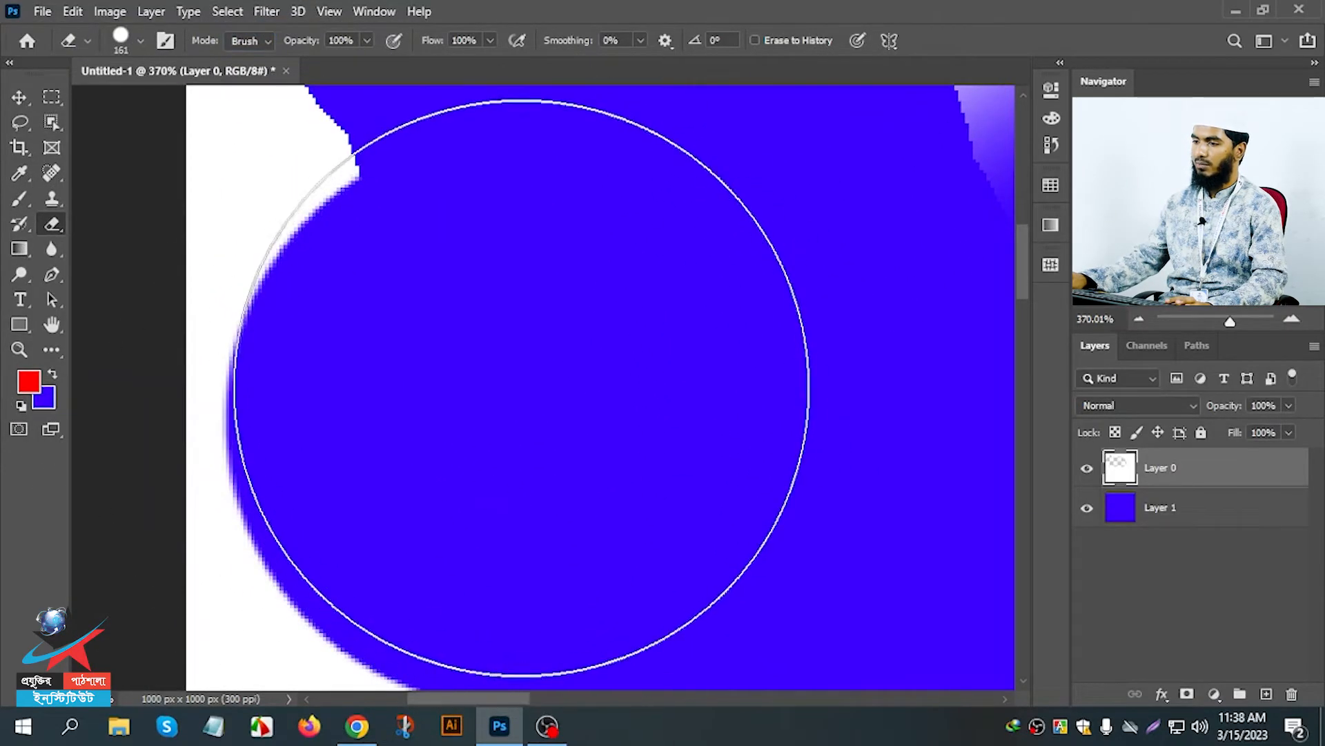
pyautogui.scroll(-3, 521, 388)
pyautogui.scroll(-5, 578, 393)
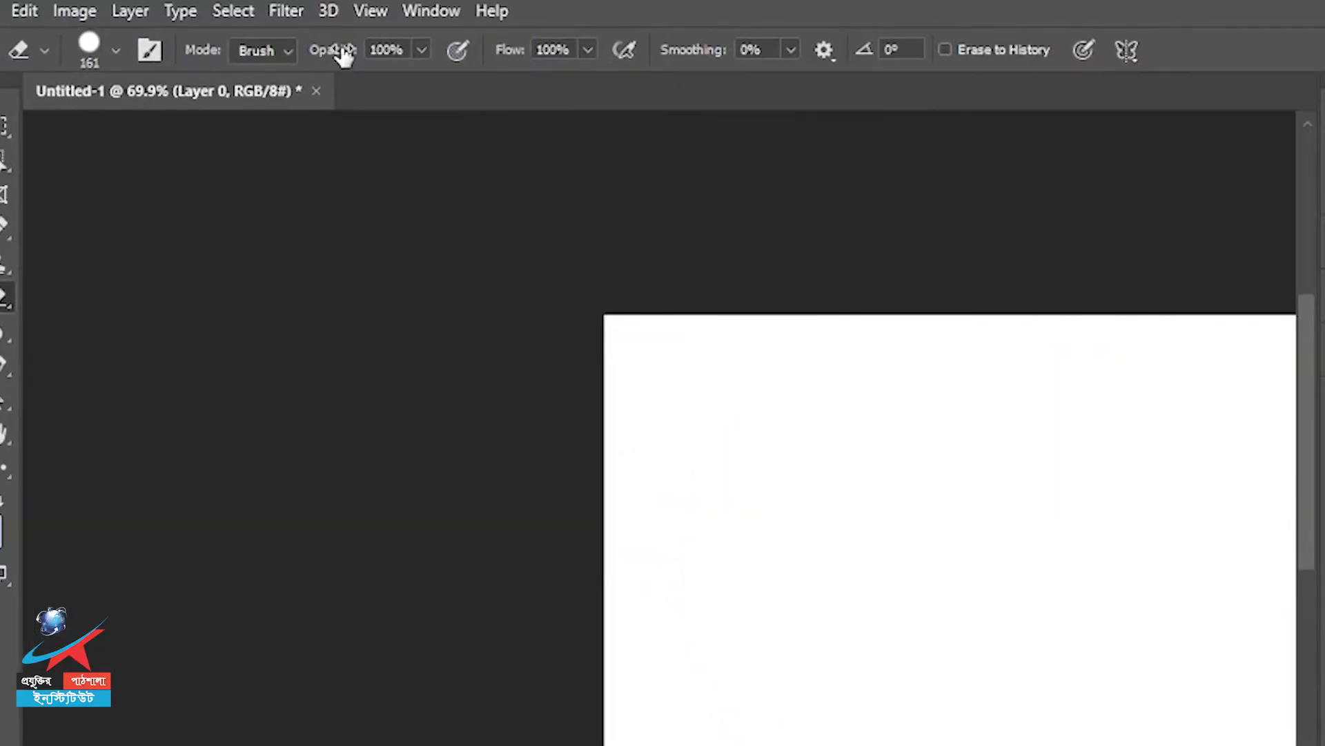
# Lower the eraser opacity and erase test strokes over Layer 0.
pyautogui.moveTo(343, 55); pyautogui.dragTo(279, 52)
pyautogui.moveTo(760, 314)
pyautogui.mouseDown()
pyautogui.moveTo(787, 550)
pyautogui.moveTo(758, 633)
pyautogui.moveTo(694, 443)
pyautogui.mouseUp()
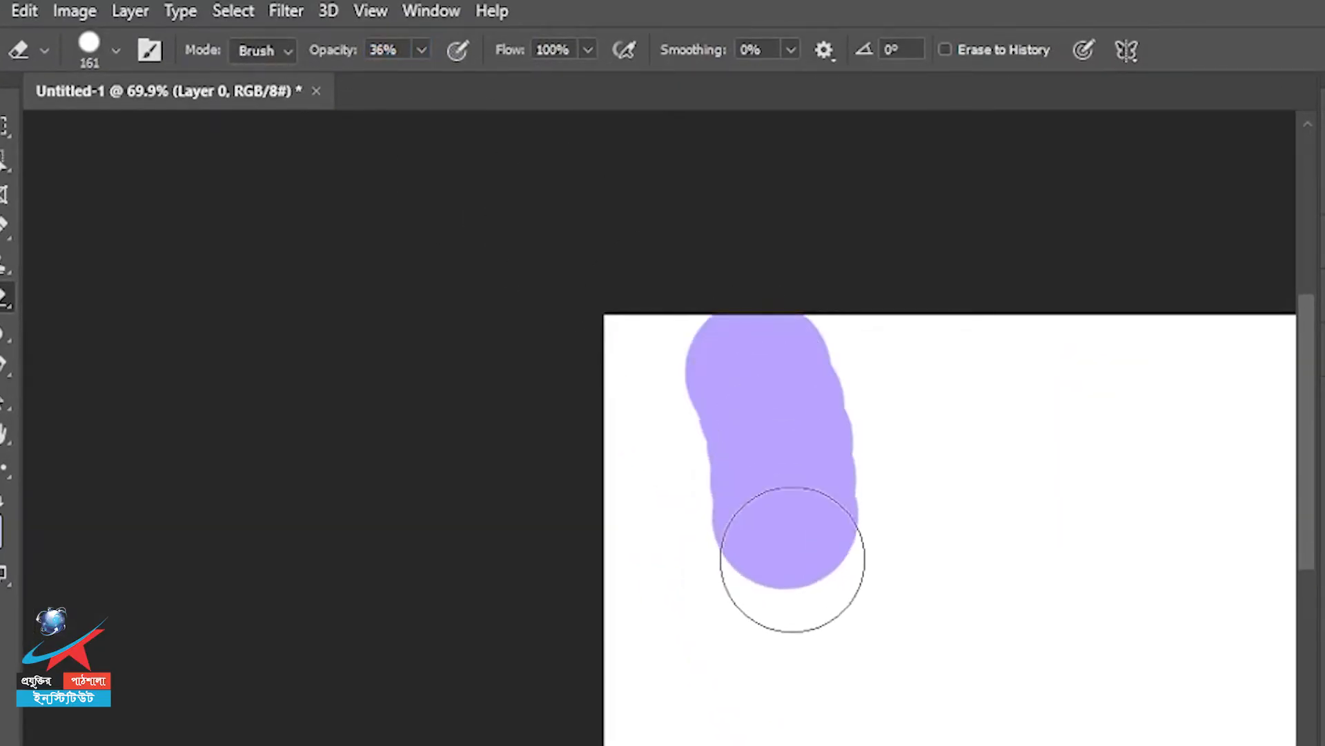
pyautogui.moveTo(570, 331)
pyautogui.mouseDown()
pyautogui.moveTo(592, 455)
pyautogui.moveTo(615, 391)
pyautogui.moveTo(611, 339)
pyautogui.moveTo(643, 375)
pyautogui.moveTo(629, 430)
pyautogui.moveTo(602, 343)
pyautogui.moveTo(631, 388)
pyautogui.moveTo(619, 387)
pyautogui.moveTo(628, 371)
pyautogui.moveTo(623, 407)
pyautogui.moveTo(634, 370)
pyautogui.moveTo(628, 413)
pyautogui.moveTo(632, 386)
pyautogui.moveTo(619, 387)
pyautogui.moveTo(645, 416)
pyautogui.moveTo(622, 357)
pyautogui.moveTo(592, 423)
pyautogui.mouseUp()
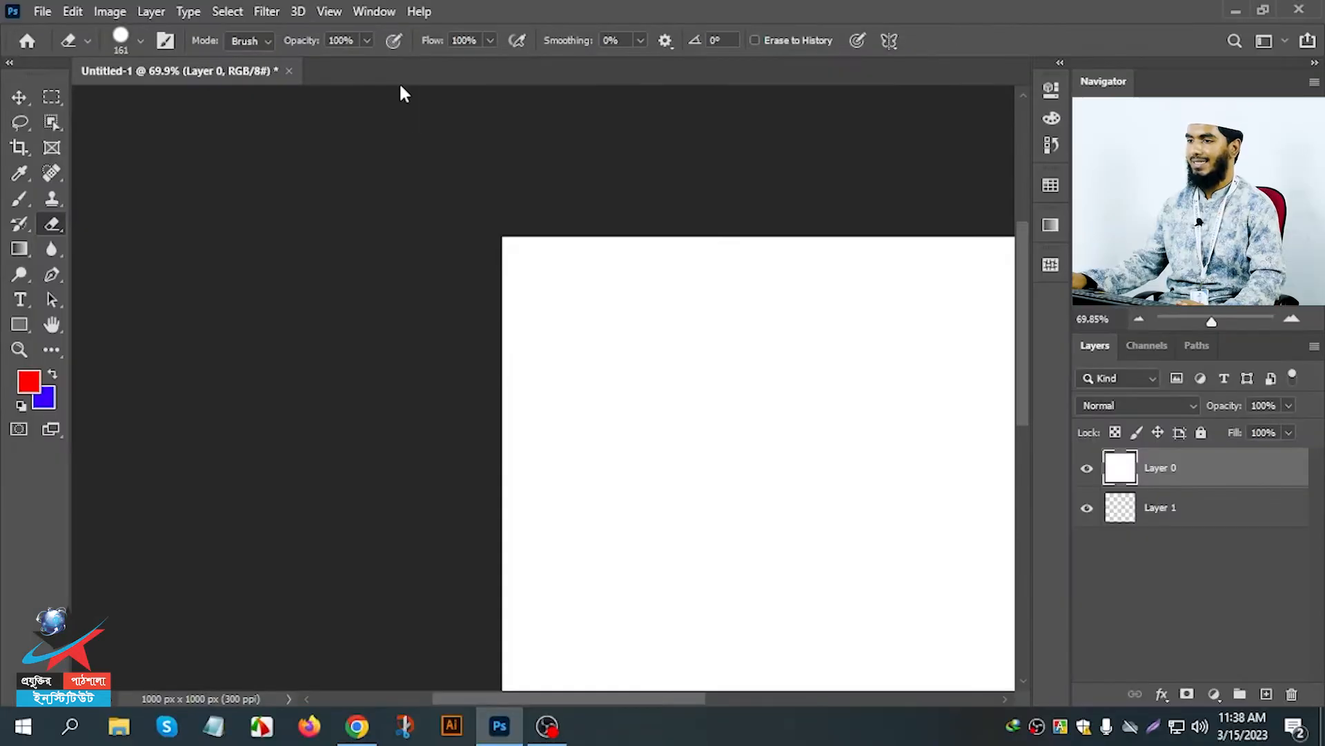
# Open two Unsplash JPG photos, including the portrait of the man in glasses with crossed arms.
pyautogui.click(44, 11)
pyautogui.click(57, 47)
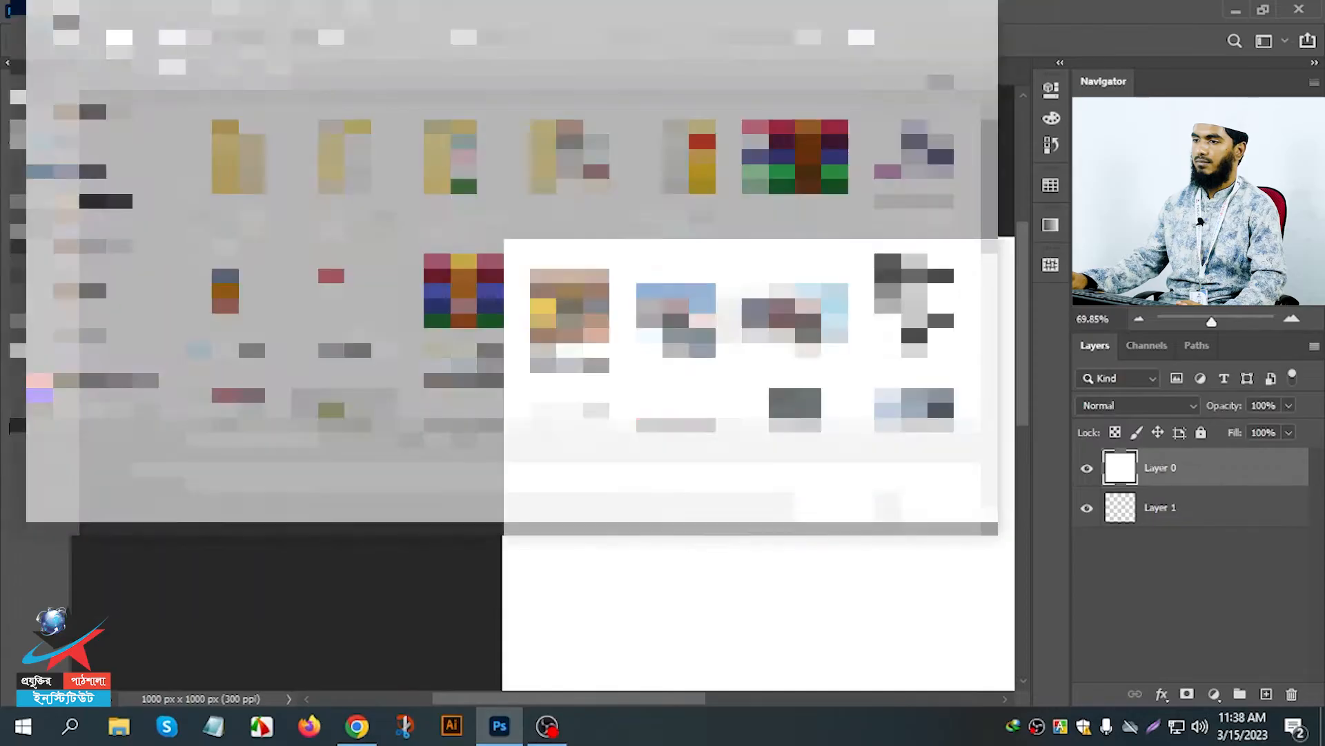
pyautogui.scroll(-5, 584, 307)
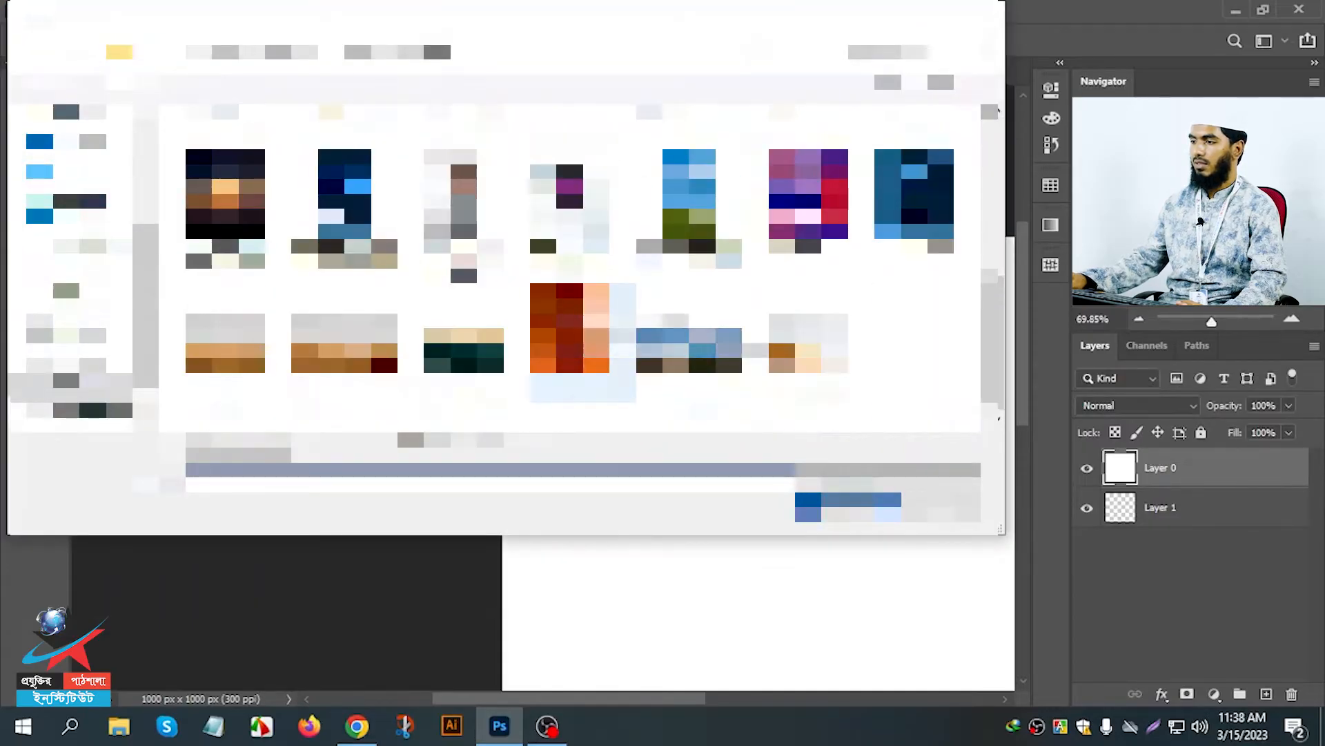
pyautogui.scroll(5, 584, 307)
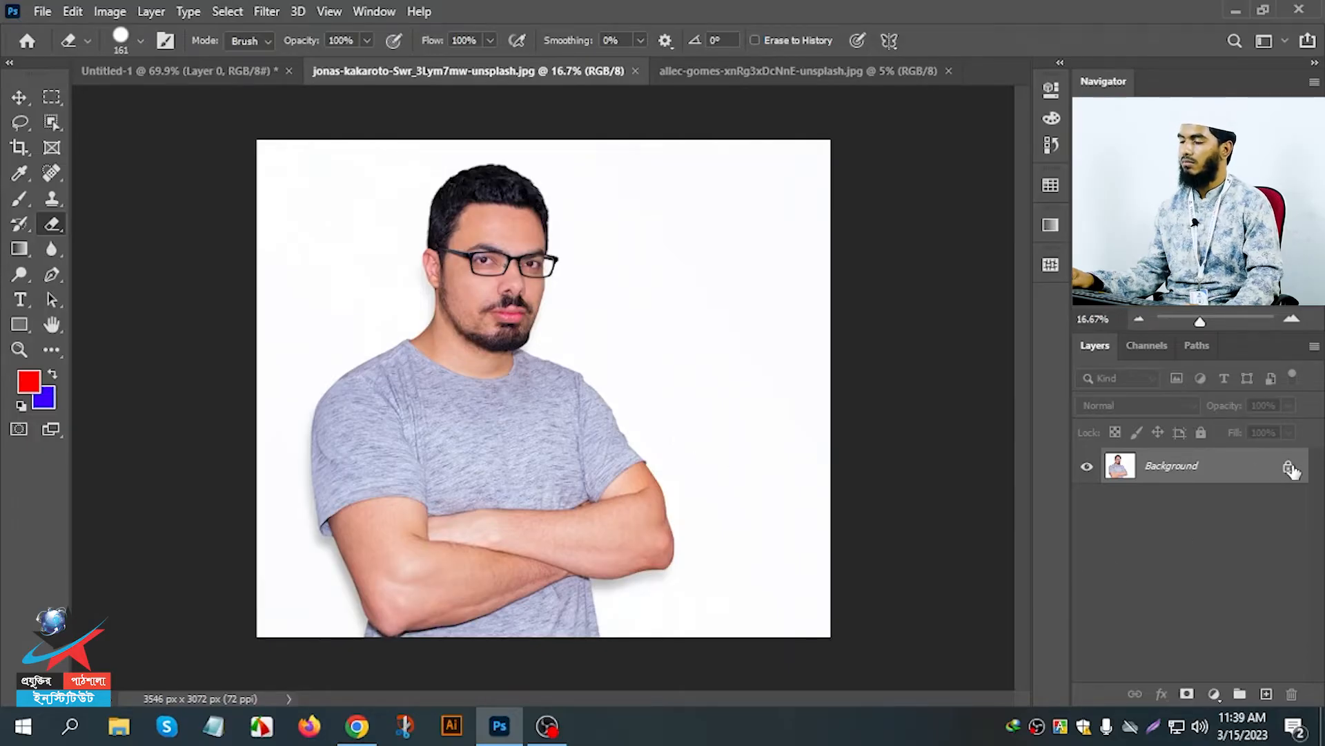
# Erase a stroke in the blank area beside the man, unlock the Background layer and erase that area to transparency.
pyautogui.moveTo(750, 283); pyautogui.dragTo(754, 372)
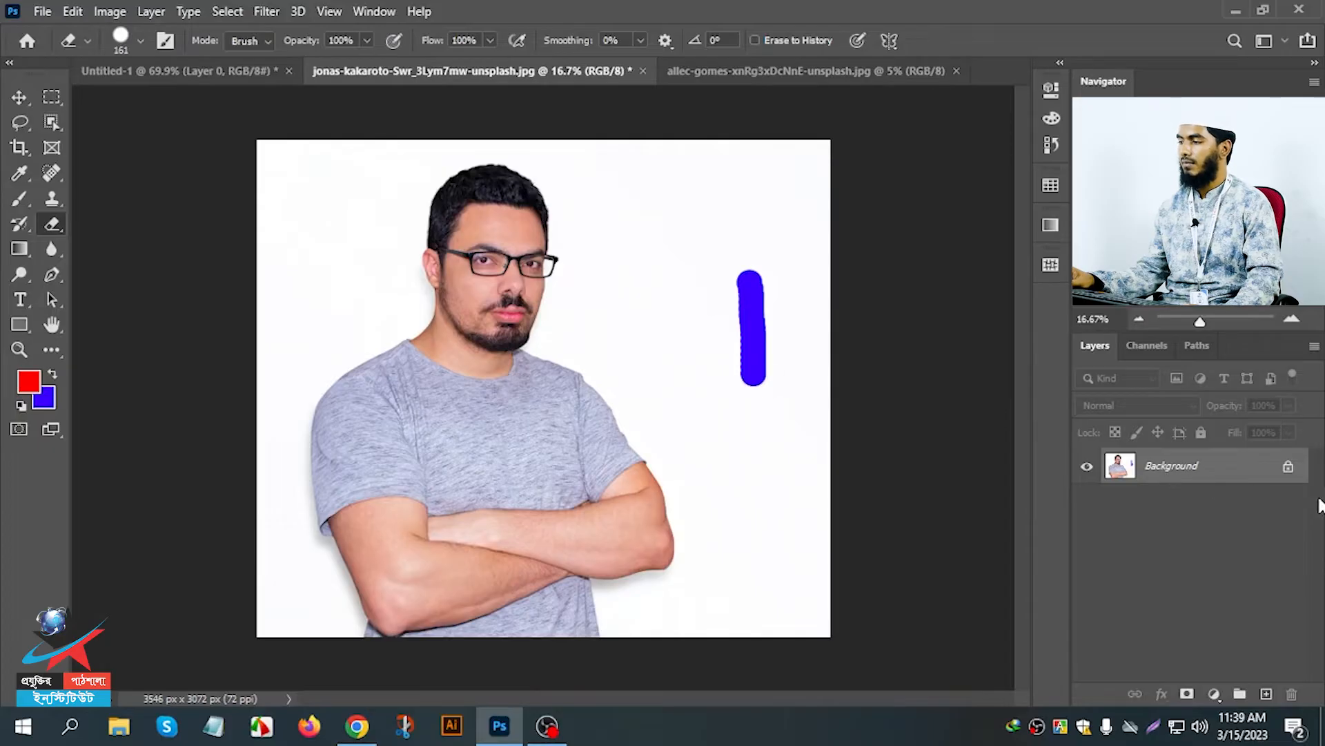
pyautogui.click(1288, 469)
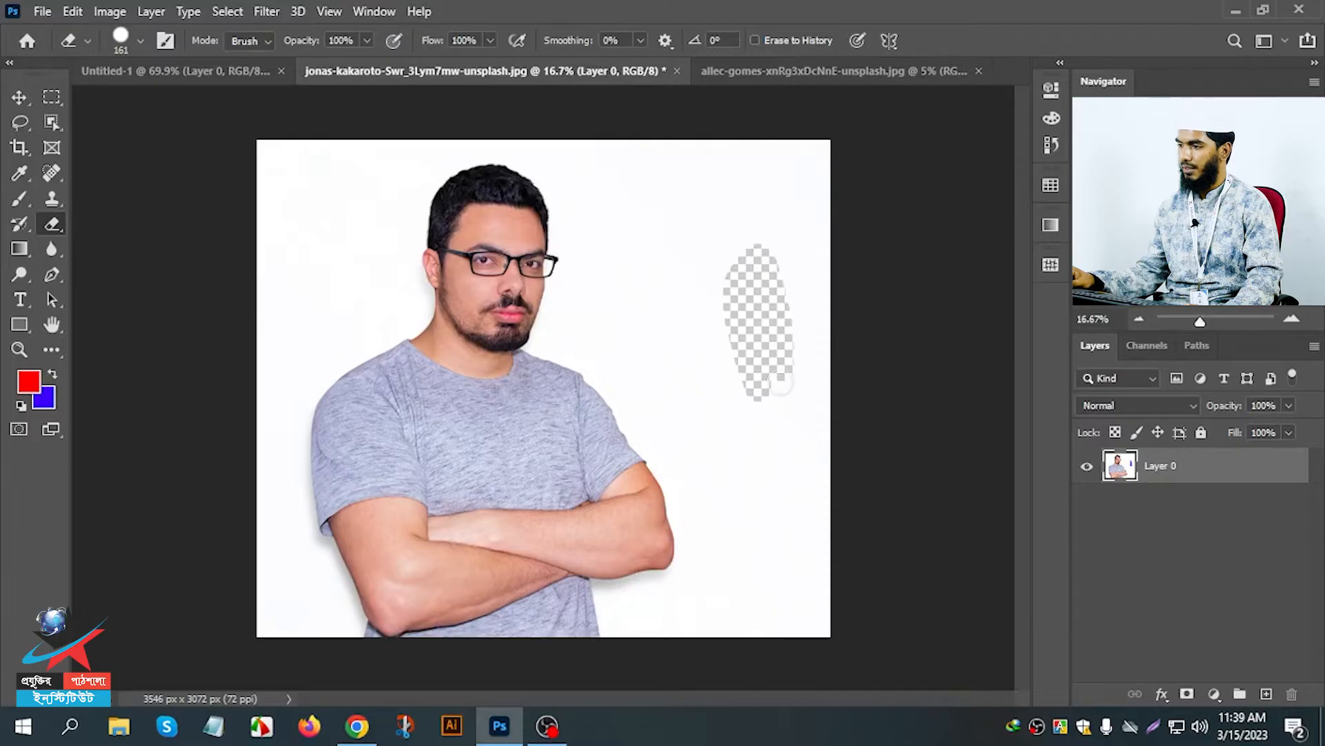
# Erase more strokes in the blank area beside the man in the portrait.
pyautogui.moveTo(723, 350)
pyautogui.mouseDown()
pyautogui.moveTo(723, 260)
pyautogui.moveTo(776, 242)
pyautogui.mouseUp()
pyautogui.moveTo(718, 193); pyautogui.dragTo(711, 141)
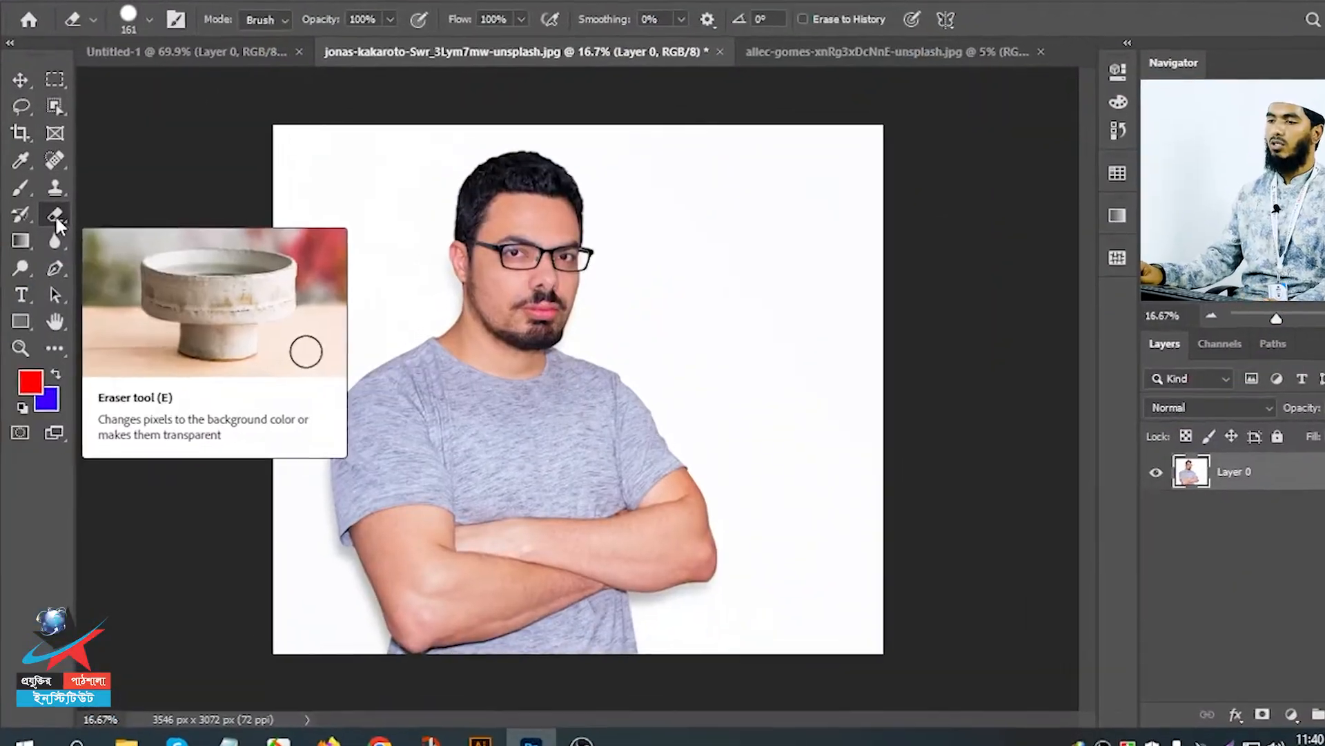
# Switch to the Background Eraser tool with a 291 px brush at 100% hardness and continuous sampling.
pyautogui.rightClick(55, 222)
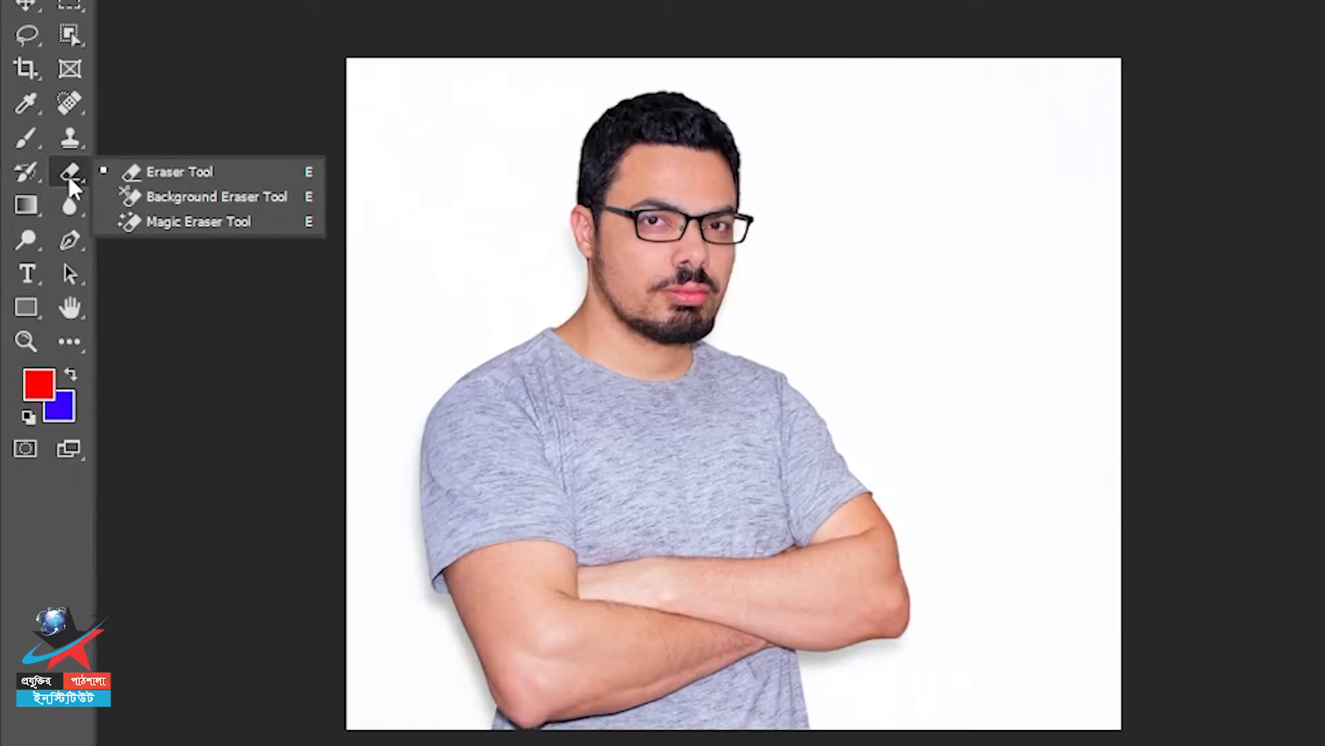
pyautogui.click(125, 214)
pyautogui.rightClick(71, 173)
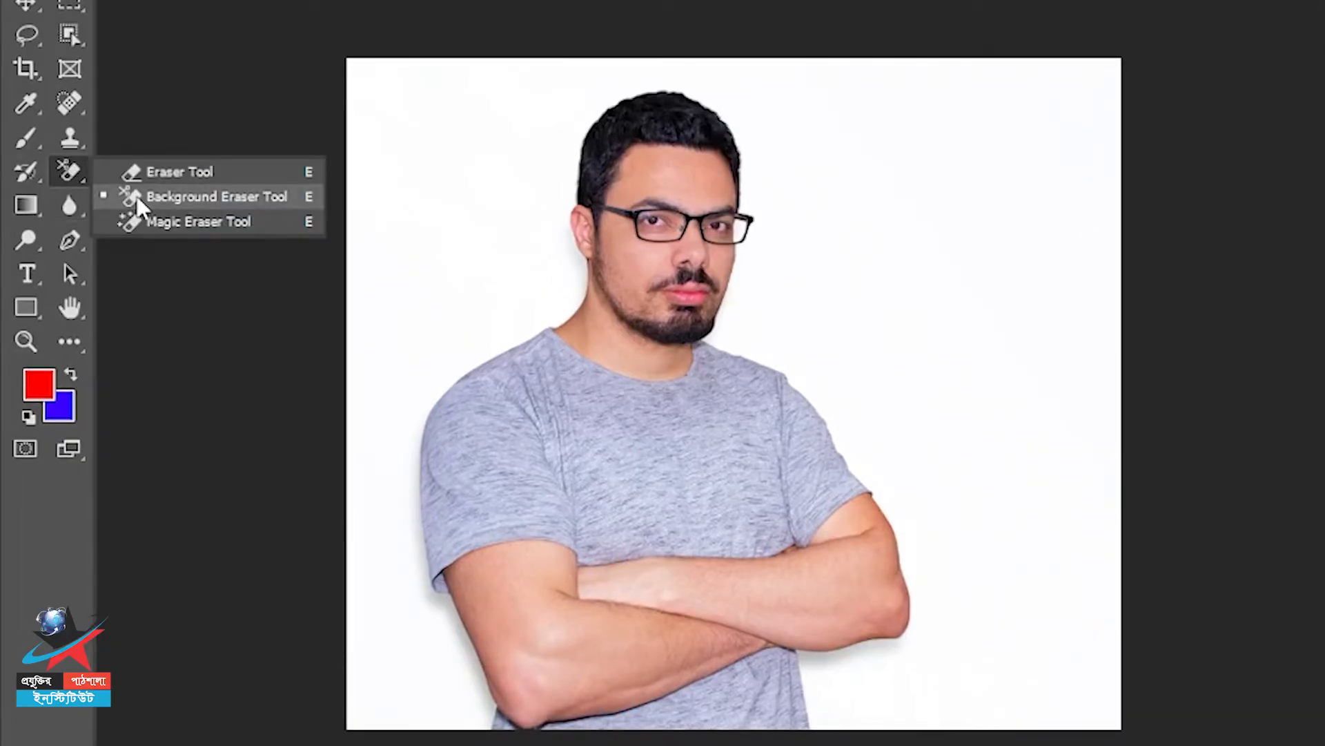
pyautogui.click(137, 196)
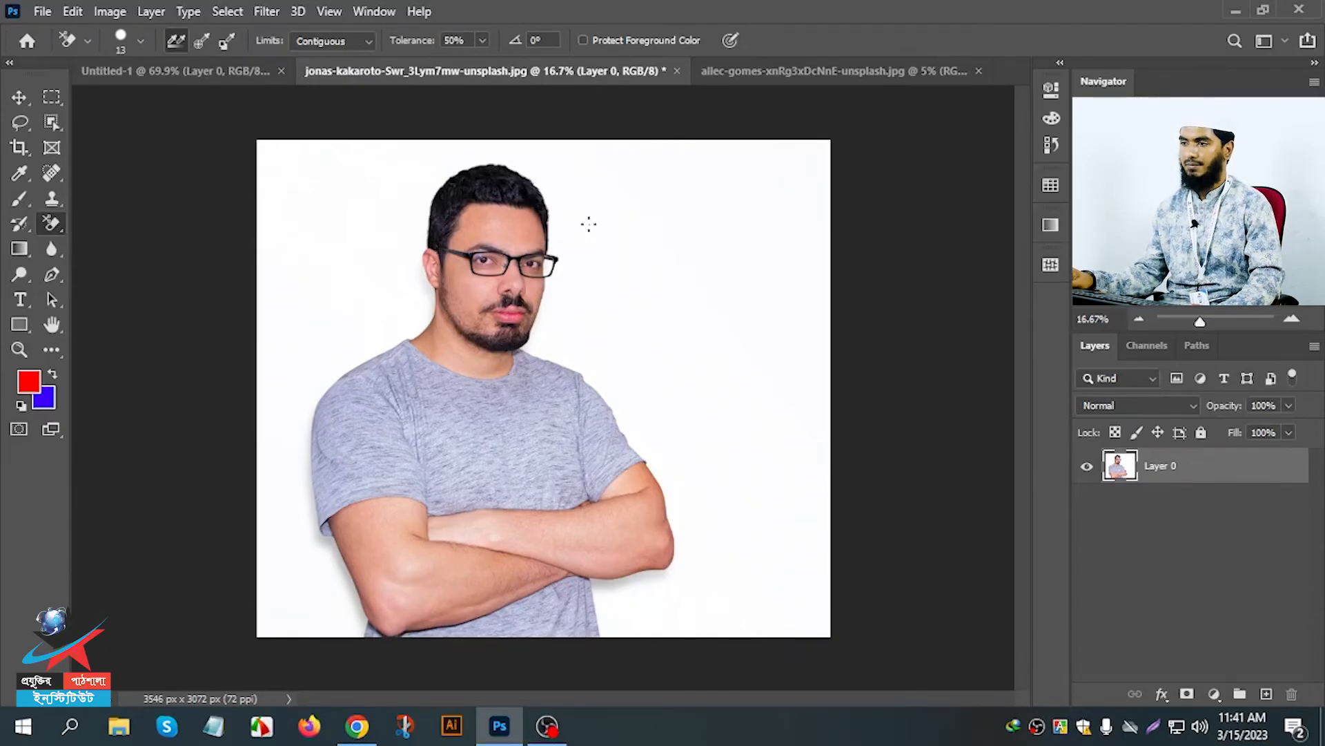
pyautogui.rightClick(394, 164)
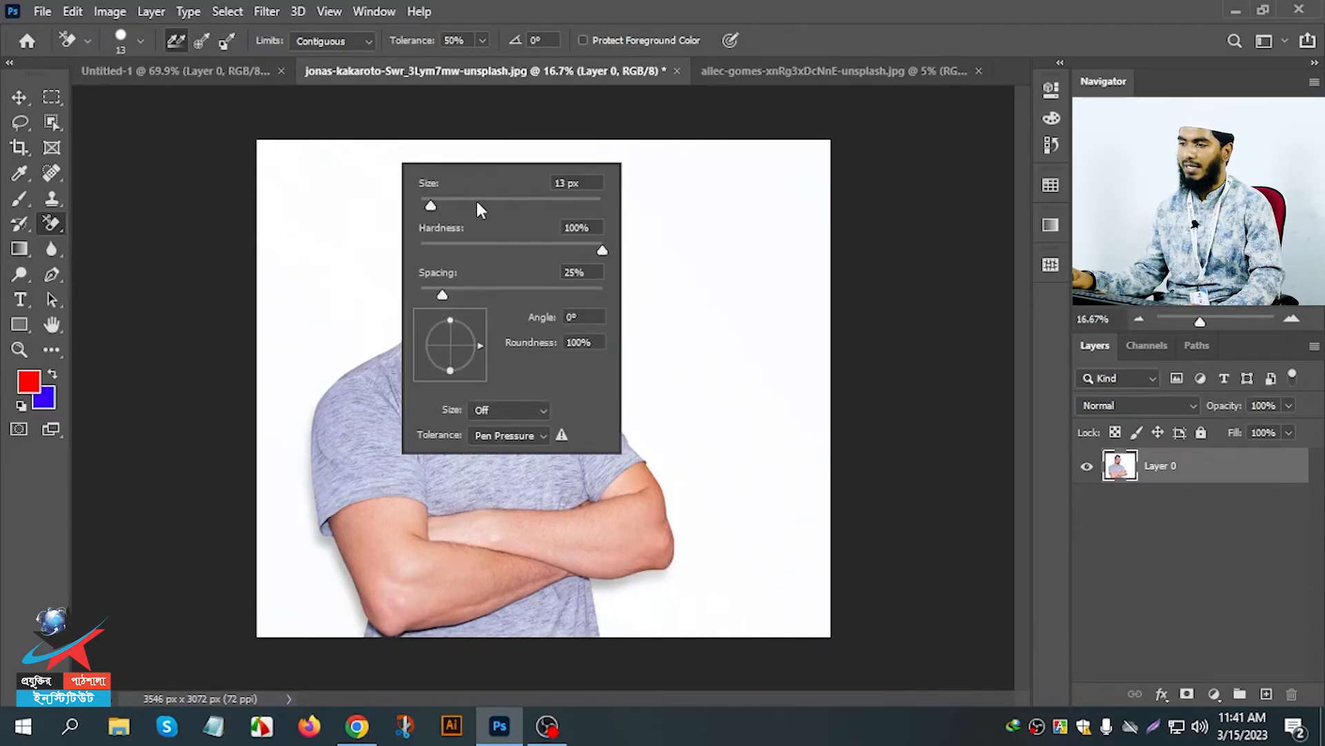
pyautogui.moveTo(477, 202); pyautogui.dragTo(564, 205)
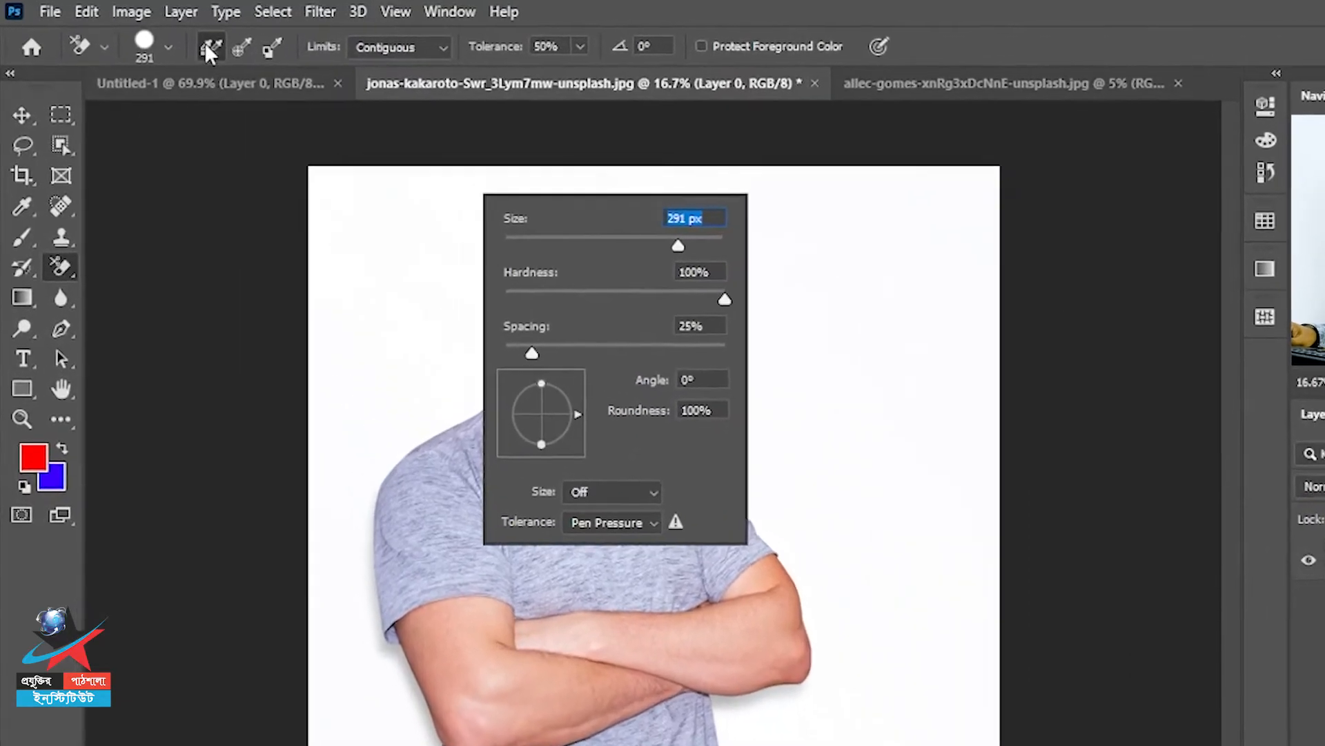
pyautogui.click(172, 39)
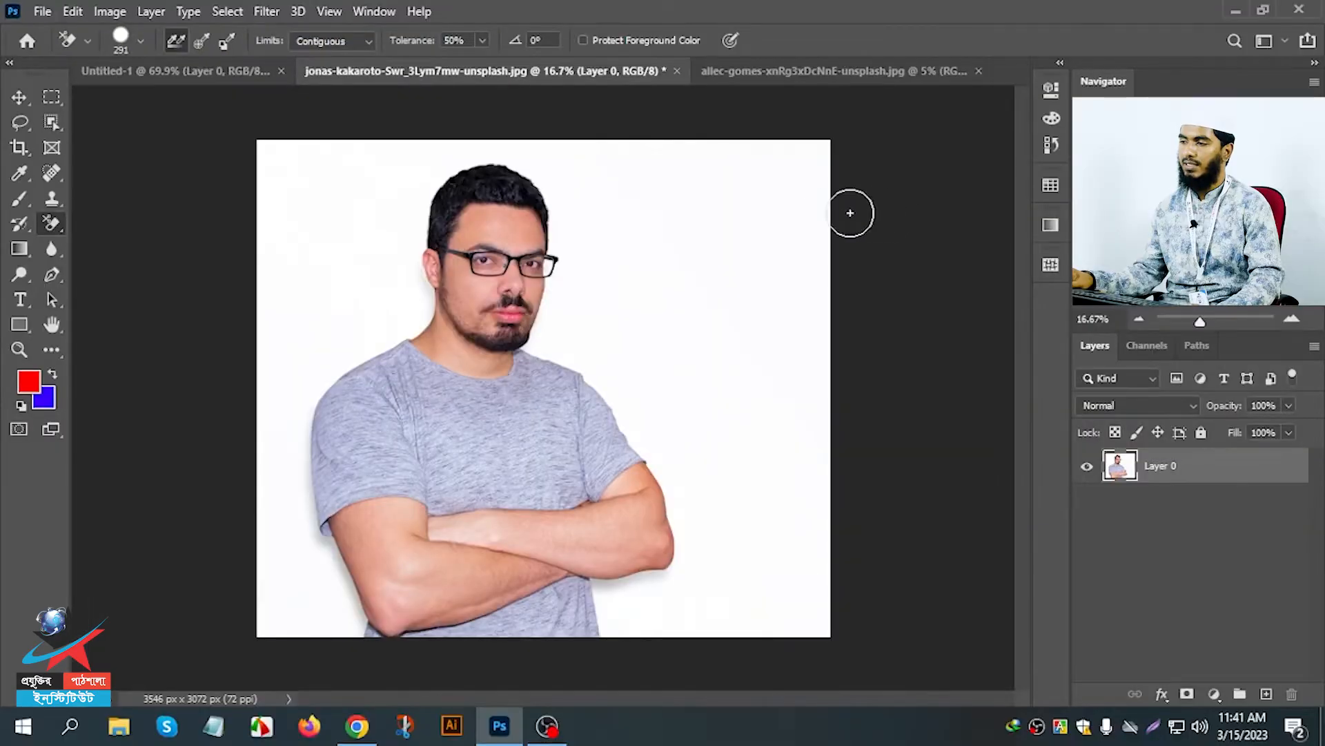
# Erase test strokes across the white background beside the man using continuous sampling.
pyautogui.moveTo(1060, 260); pyautogui.dragTo(972, 248)
pyautogui.moveTo(778, 200)
pyautogui.mouseDown()
pyautogui.moveTo(576, 183)
pyautogui.moveTo(510, 293)
pyautogui.moveTo(515, 350)
pyautogui.moveTo(596, 356)
pyautogui.moveTo(576, 323)
pyautogui.mouseUp()
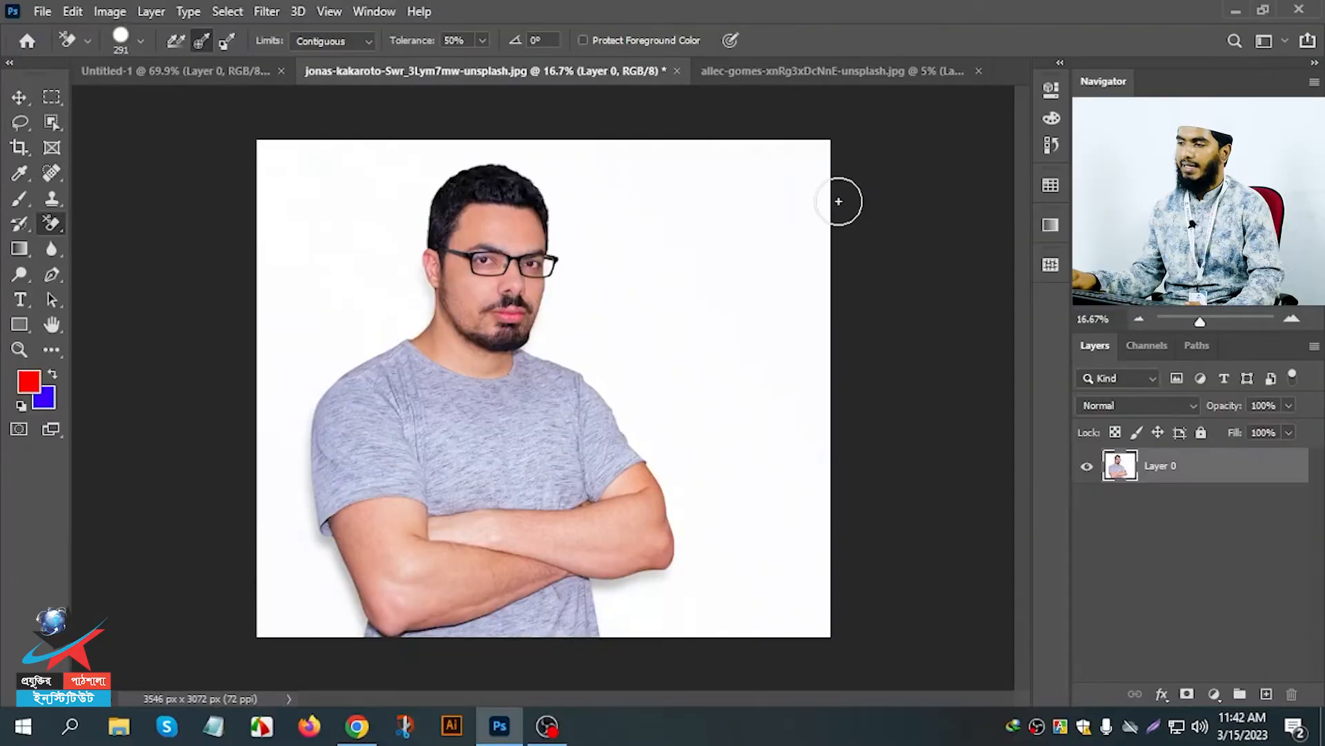
# Set the sampling to Once, enlarge the brush to 1129 px and erase the white background around the man.
pyautogui.moveTo(823, 172)
pyautogui.mouseDown()
pyautogui.moveTo(801, 141)
pyautogui.moveTo(813, 160)
pyautogui.moveTo(792, 145)
pyautogui.moveTo(797, 174)
pyautogui.moveTo(782, 186)
pyautogui.moveTo(714, 114)
pyautogui.moveTo(730, 238)
pyautogui.moveTo(716, 200)
pyautogui.moveTo(751, 199)
pyautogui.moveTo(769, 223)
pyautogui.moveTo(805, 191)
pyautogui.moveTo(767, 301)
pyautogui.moveTo(796, 426)
pyautogui.moveTo(787, 536)
pyautogui.mouseUp()
pyautogui.rightClick(743, 319)
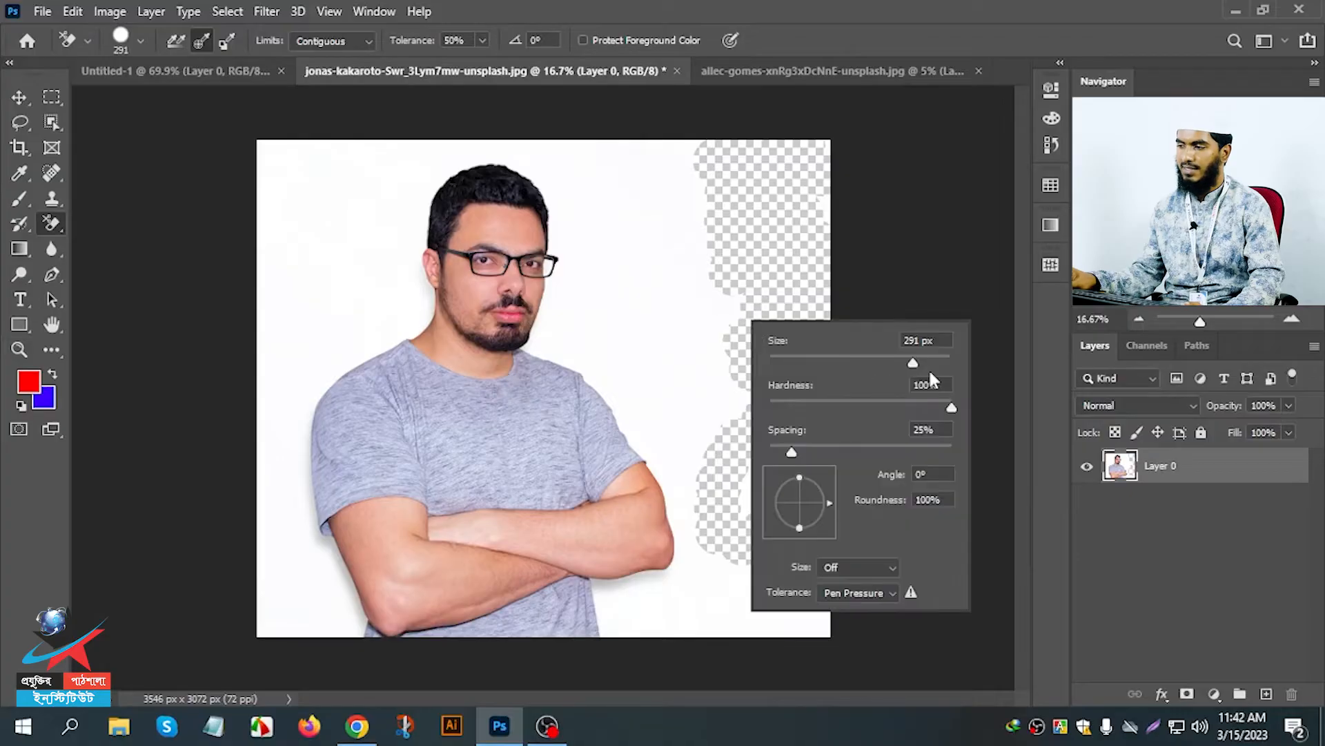
pyautogui.moveTo(719, 266)
pyautogui.mouseDown()
pyautogui.moveTo(677, 221)
pyautogui.moveTo(497, 134)
pyautogui.moveTo(464, 179)
pyautogui.moveTo(230, 216)
pyautogui.moveTo(272, 183)
pyautogui.moveTo(214, 464)
pyautogui.moveTo(251, 477)
pyautogui.moveTo(230, 601)
pyautogui.moveTo(341, 665)
pyautogui.moveTo(304, 631)
pyautogui.moveTo(419, 342)
pyautogui.moveTo(370, 281)
pyautogui.moveTo(355, 296)
pyautogui.moveTo(635, 340)
pyautogui.moveTo(693, 635)
pyautogui.moveTo(807, 481)
pyautogui.moveTo(764, 490)
pyautogui.moveTo(799, 607)
pyautogui.moveTo(696, 572)
pyautogui.mouseUp()
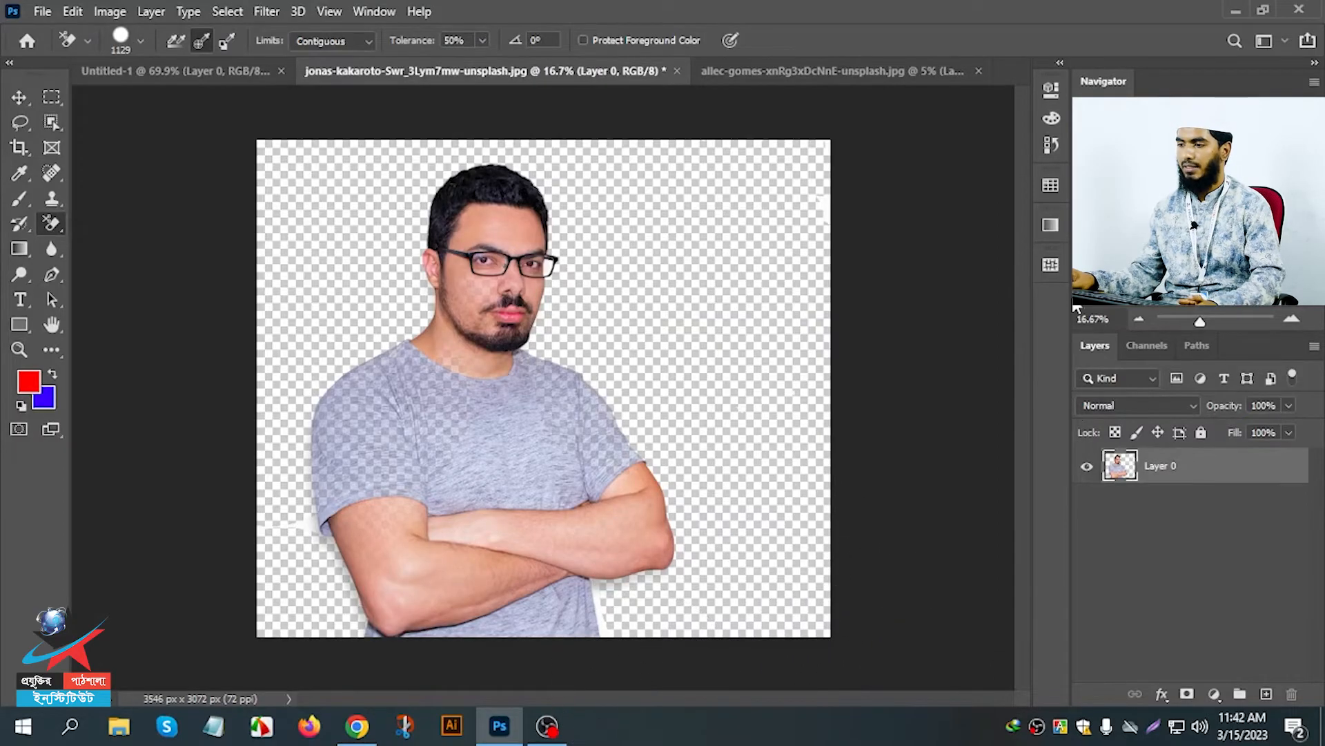
# Inspect the erased shirt and shoulder up close and undo the background erasure.
pyautogui.scroll(5, 725, 309)
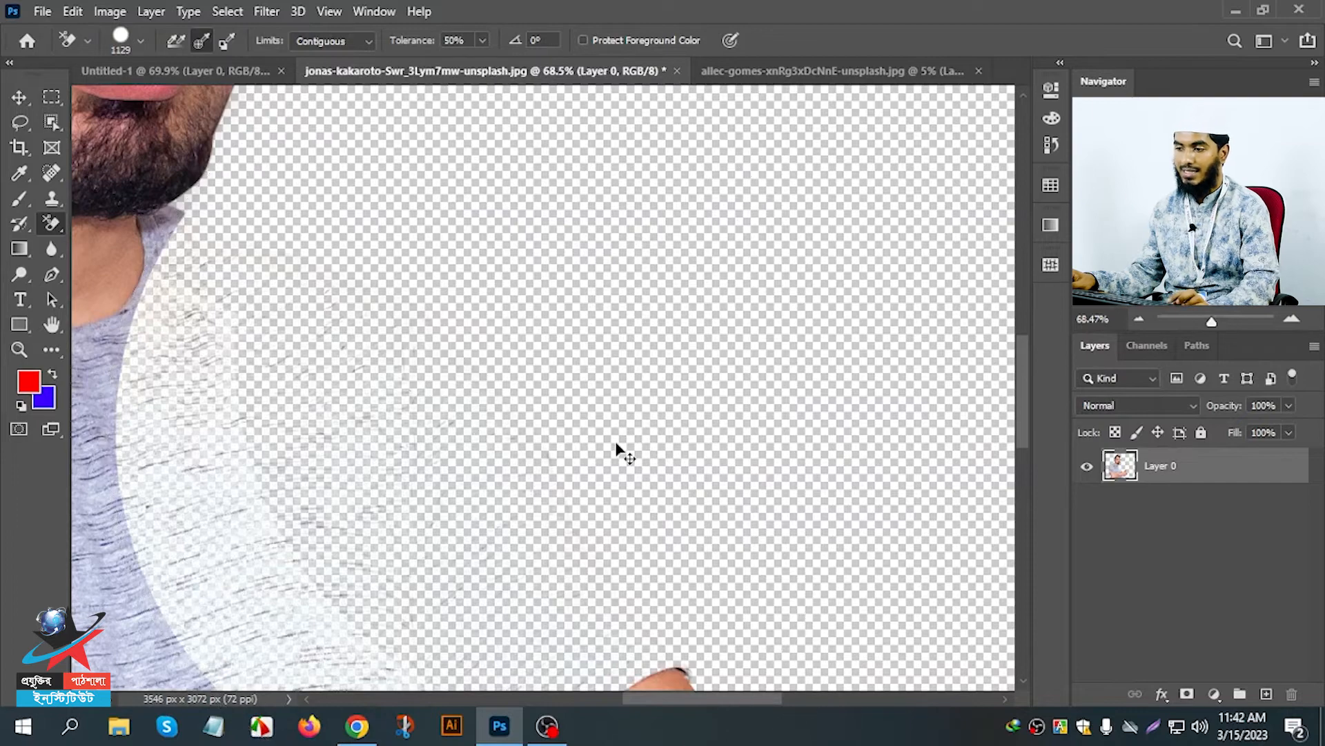
pyautogui.hotkey('ctrl', 'z')
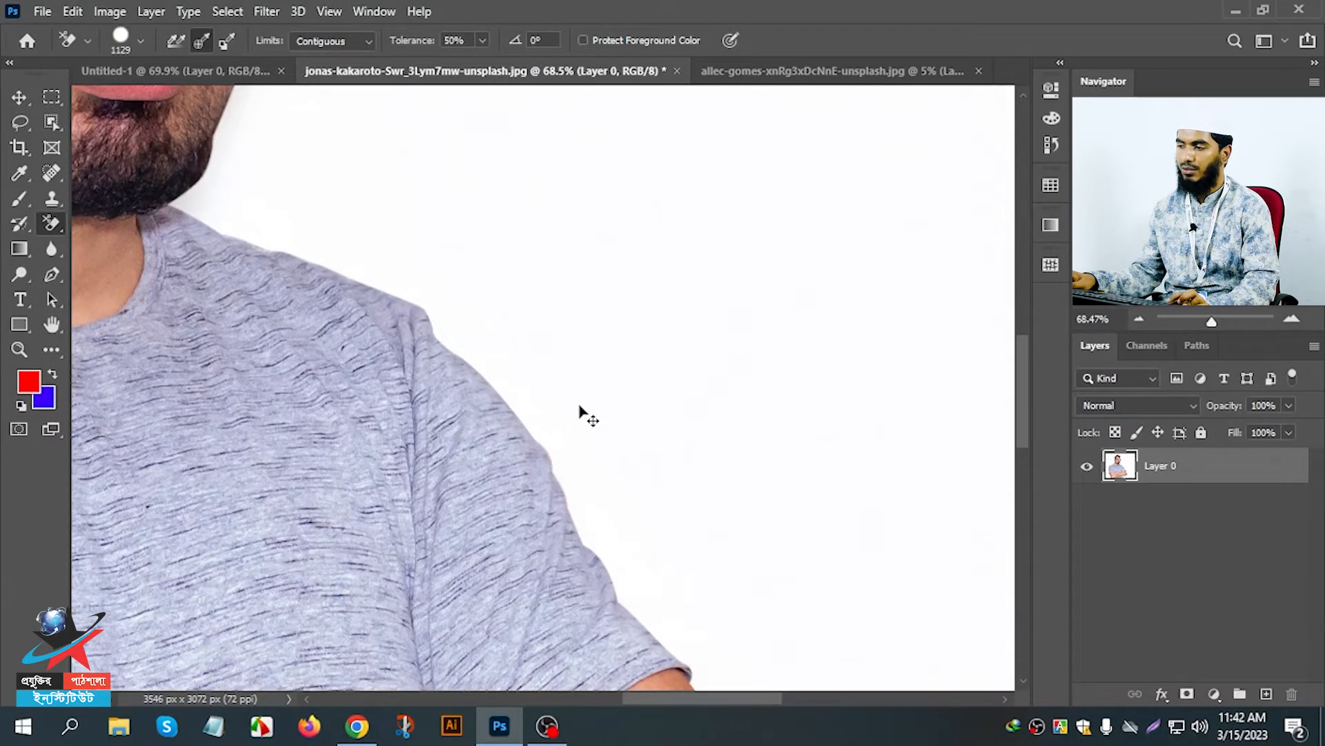
# Set the tolerance to 23% and erase the white background around the man's head and shoulders.
pyautogui.scroll(-5, 579, 405)
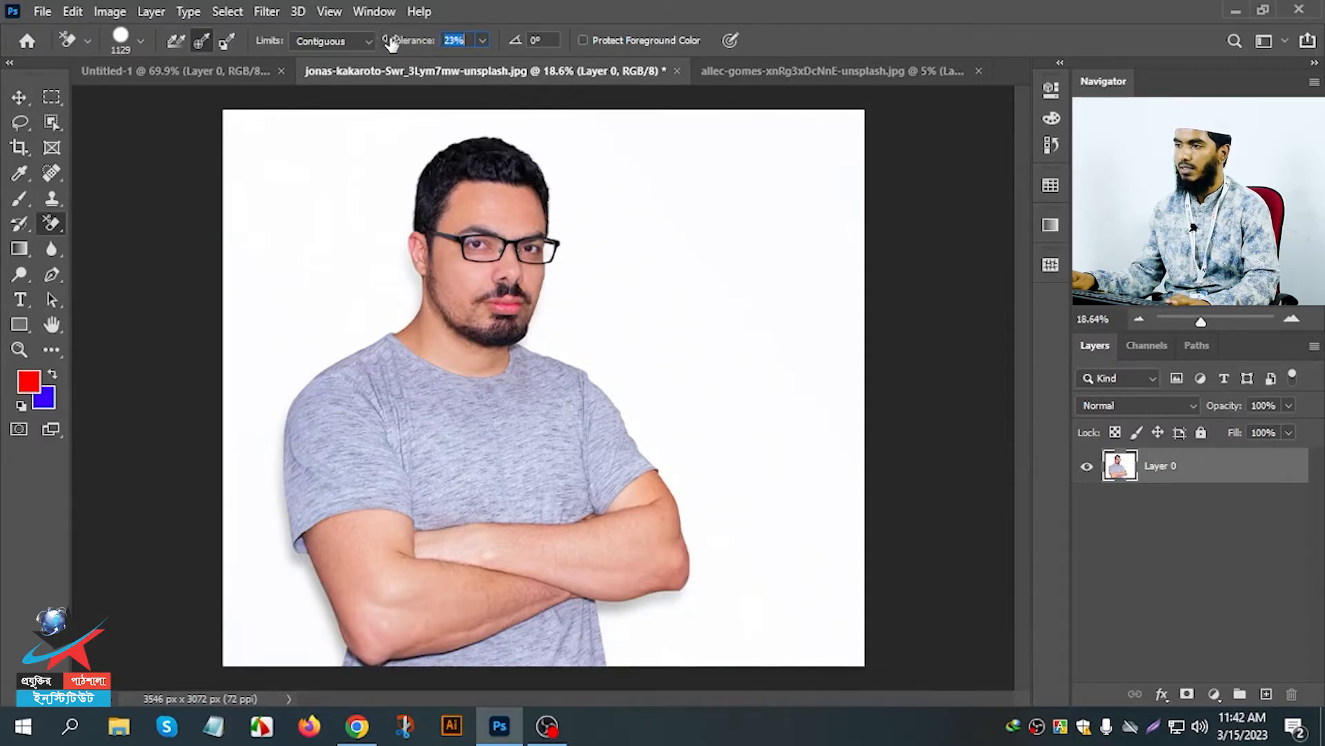
pyautogui.moveTo(707, 198)
pyautogui.mouseDown()
pyautogui.moveTo(751, 186)
pyautogui.moveTo(806, 328)
pyautogui.moveTo(801, 205)
pyautogui.moveTo(847, 196)
pyautogui.moveTo(763, 74)
pyautogui.moveTo(604, 204)
pyautogui.moveTo(577, 178)
pyautogui.mouseUp()
pyautogui.moveTo(417, 318)
pyautogui.mouseDown()
pyautogui.moveTo(380, 384)
pyautogui.moveTo(390, 393)
pyautogui.moveTo(385, 379)
pyautogui.moveTo(573, 405)
pyautogui.mouseUp()
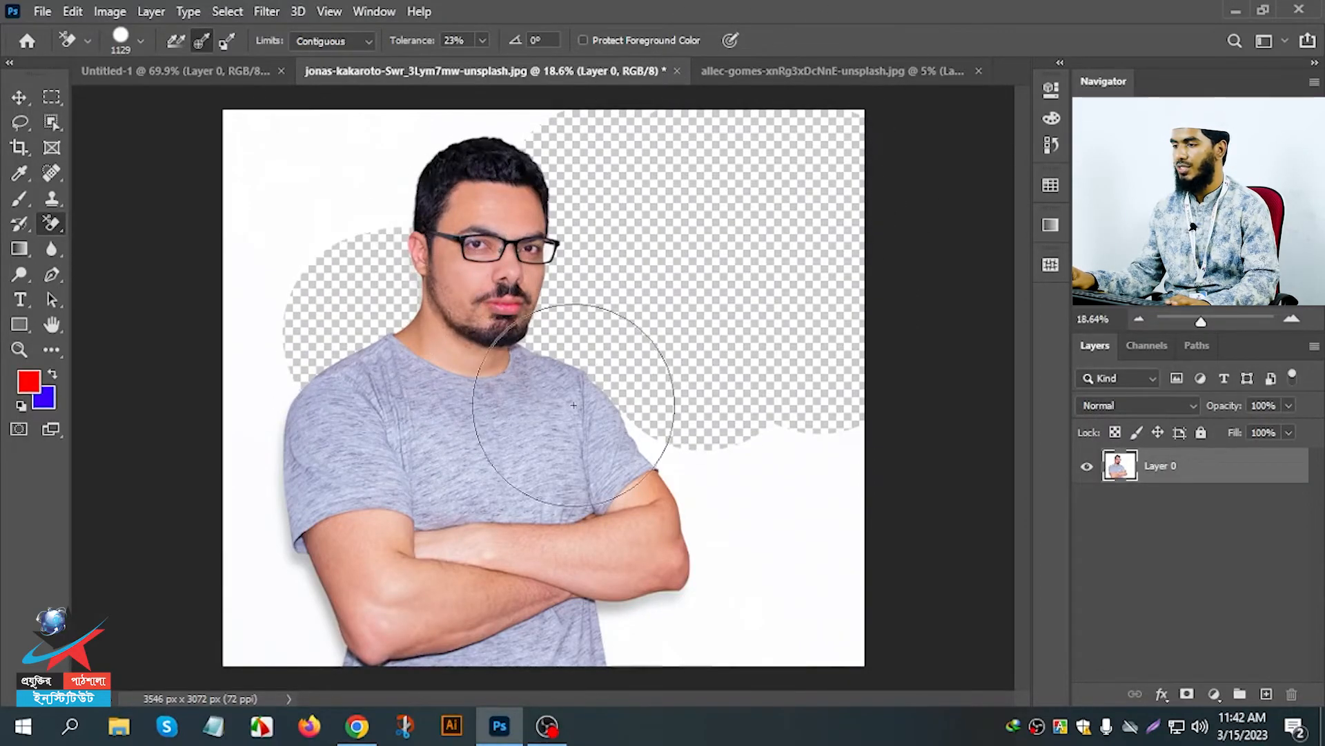
# Set the Background Eraser tolerance to 37% and make the strawberry photo the active document.
pyautogui.click(773, 71)
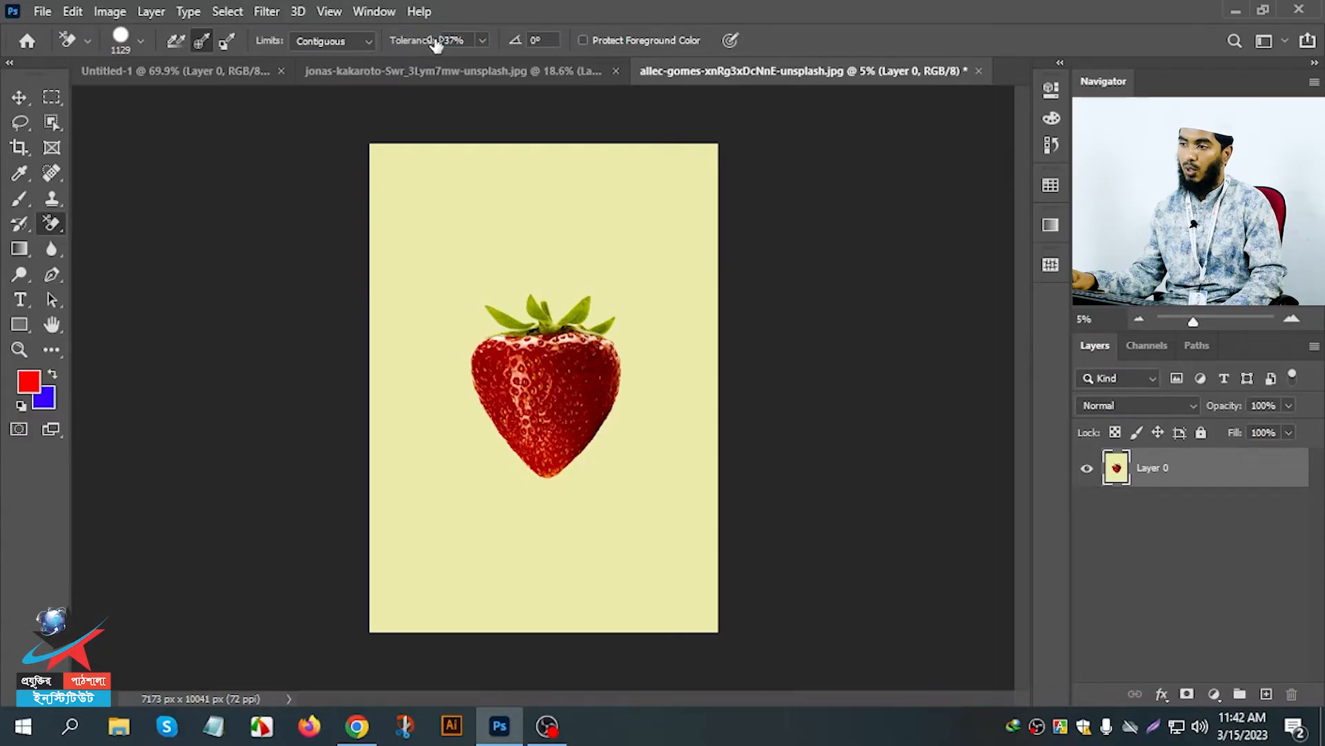
pyautogui.click(433, 75)
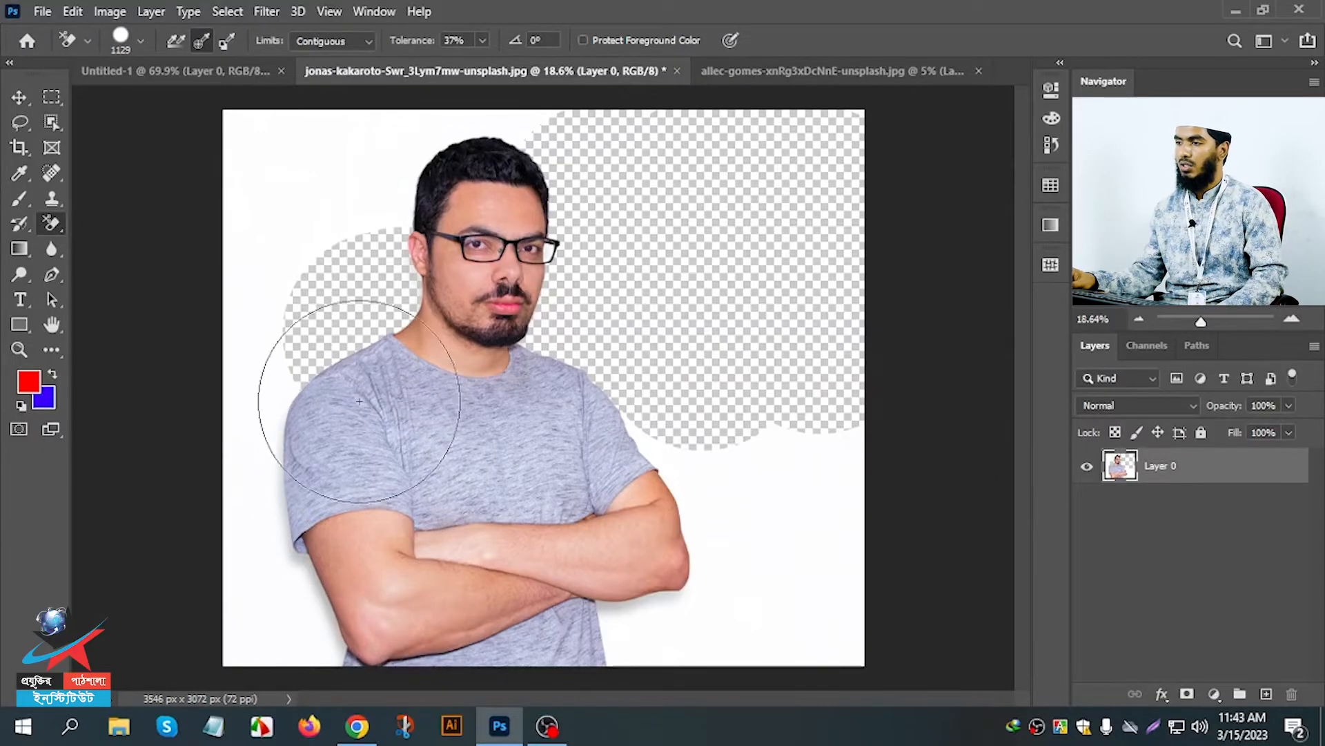
pyautogui.click(794, 70)
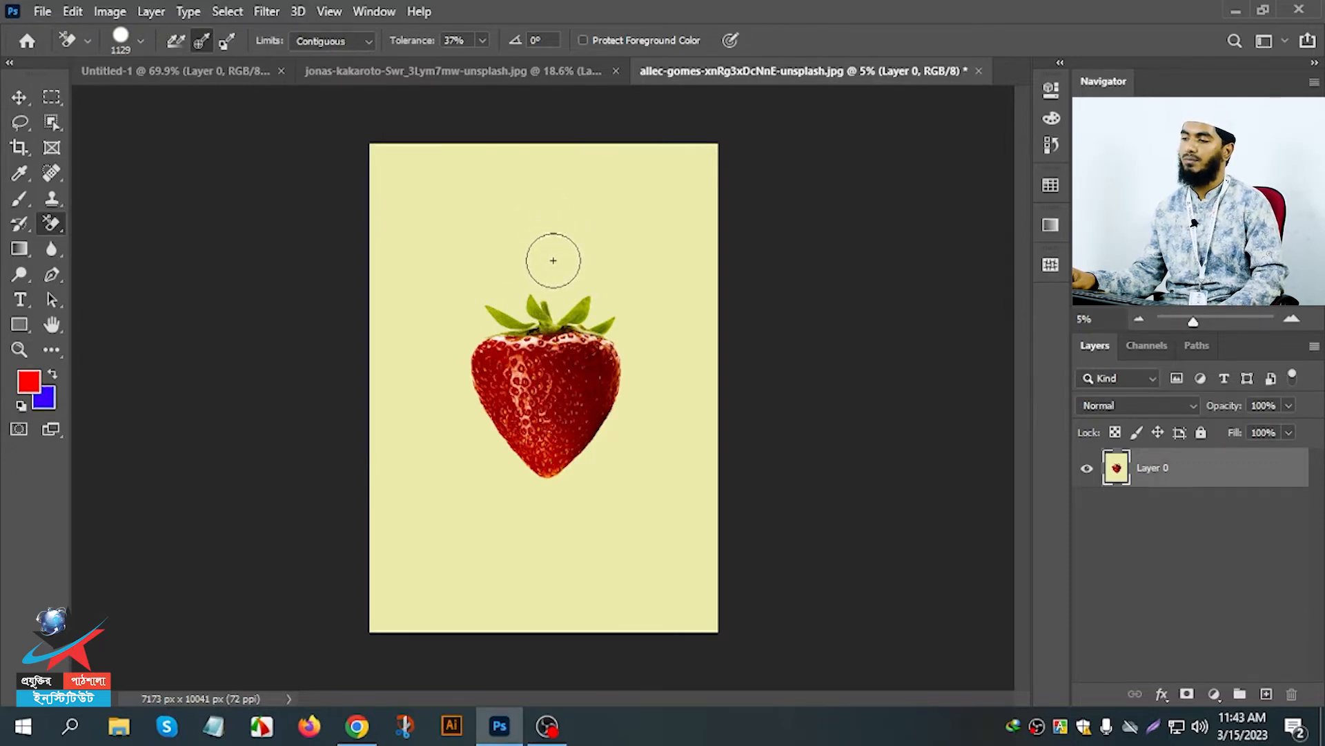
# Erase part of the yellow background above the strawberry, and enlarge the brush to 3065 px.
pyautogui.click(677, 257)
pyautogui.moveTo(677, 257)
pyautogui.mouseDown()
pyautogui.moveTo(681, 178)
pyautogui.moveTo(670, 199)
pyautogui.moveTo(624, 191)
pyautogui.moveTo(652, 127)
pyautogui.moveTo(592, 162)
pyautogui.mouseUp()
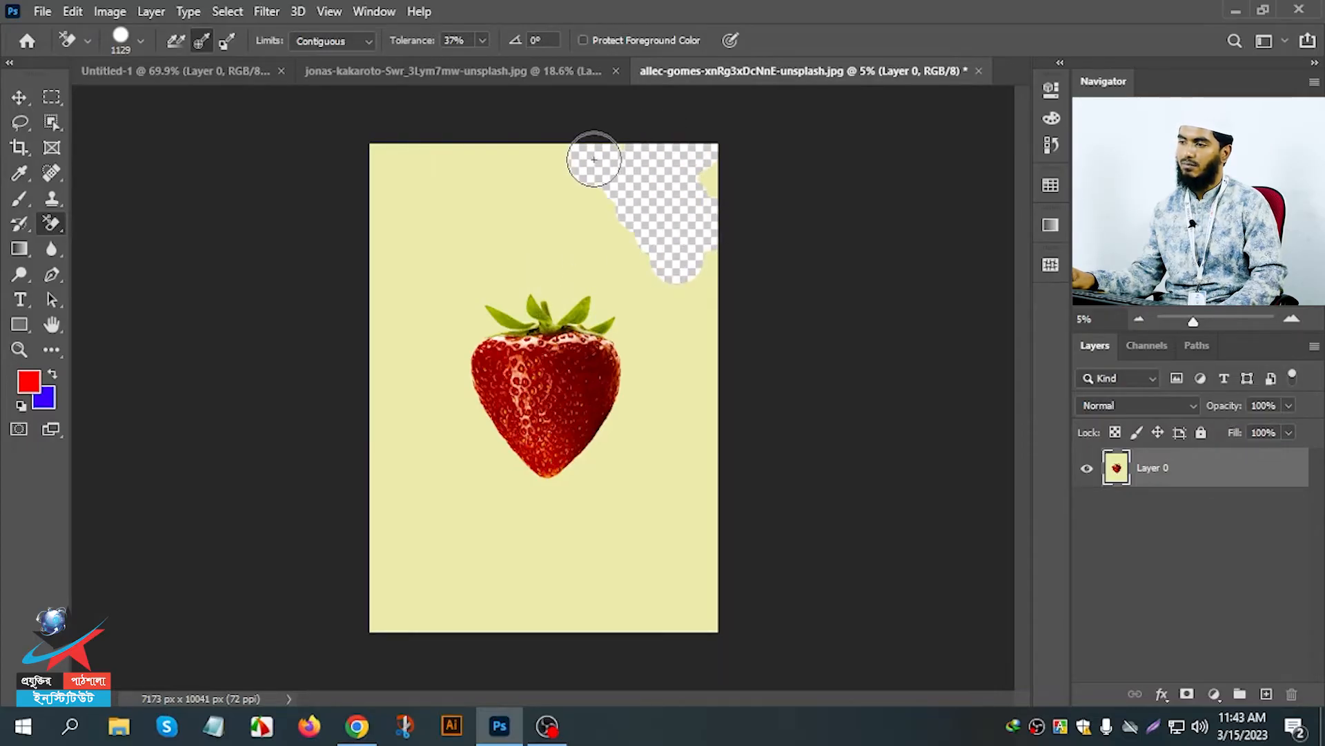
pyautogui.rightClick(550, 195)
pyautogui.moveTo(742, 238); pyautogui.dragTo(751, 236)
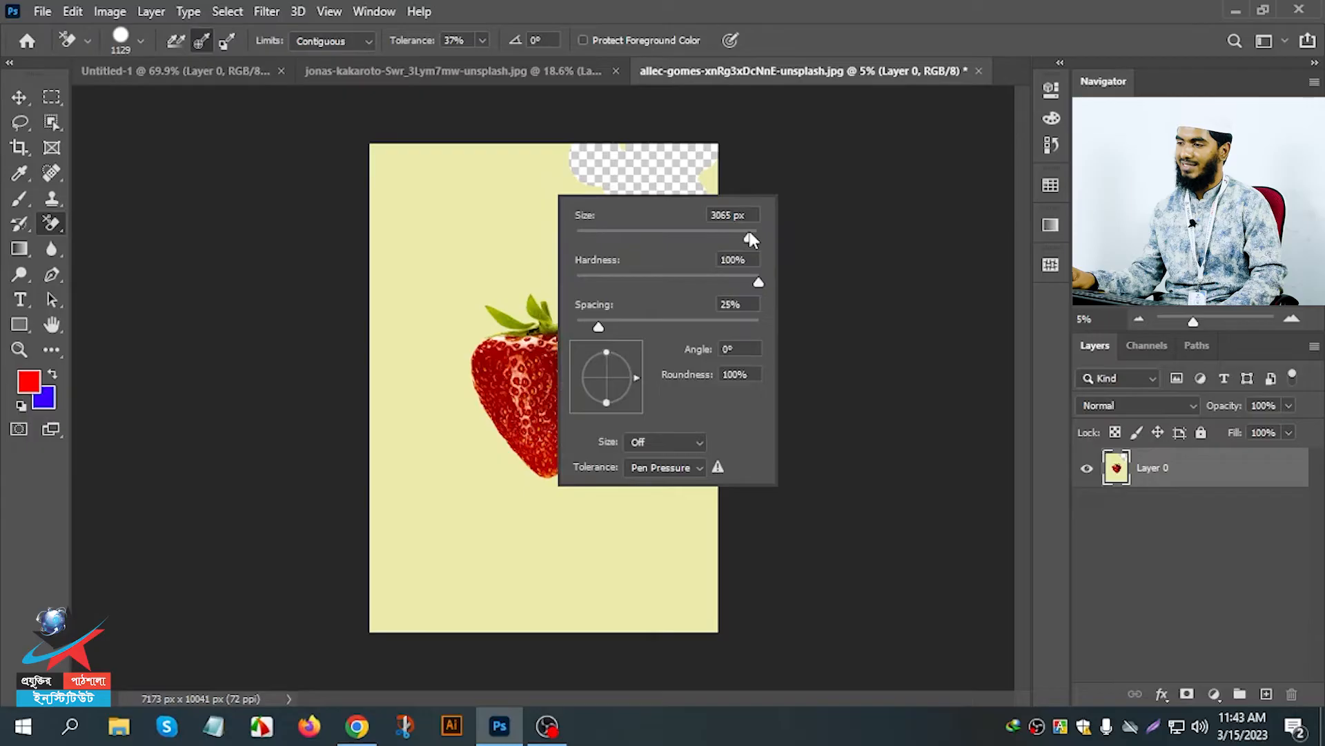
# Erase the remaining yellow background around the strawberry and along the photo's upper corners with the enlarged brush.
pyautogui.click(527, 190)
pyautogui.moveTo(526, 191)
pyautogui.mouseDown()
pyautogui.moveTo(458, 235)
pyautogui.moveTo(420, 301)
pyautogui.moveTo(439, 476)
pyautogui.moveTo(365, 616)
pyautogui.moveTo(494, 574)
pyautogui.moveTo(414, 571)
pyautogui.moveTo(450, 600)
pyautogui.moveTo(718, 601)
pyautogui.moveTo(607, 344)
pyautogui.moveTo(562, 333)
pyautogui.moveTo(595, 314)
pyautogui.moveTo(543, 390)
pyautogui.mouseUp()
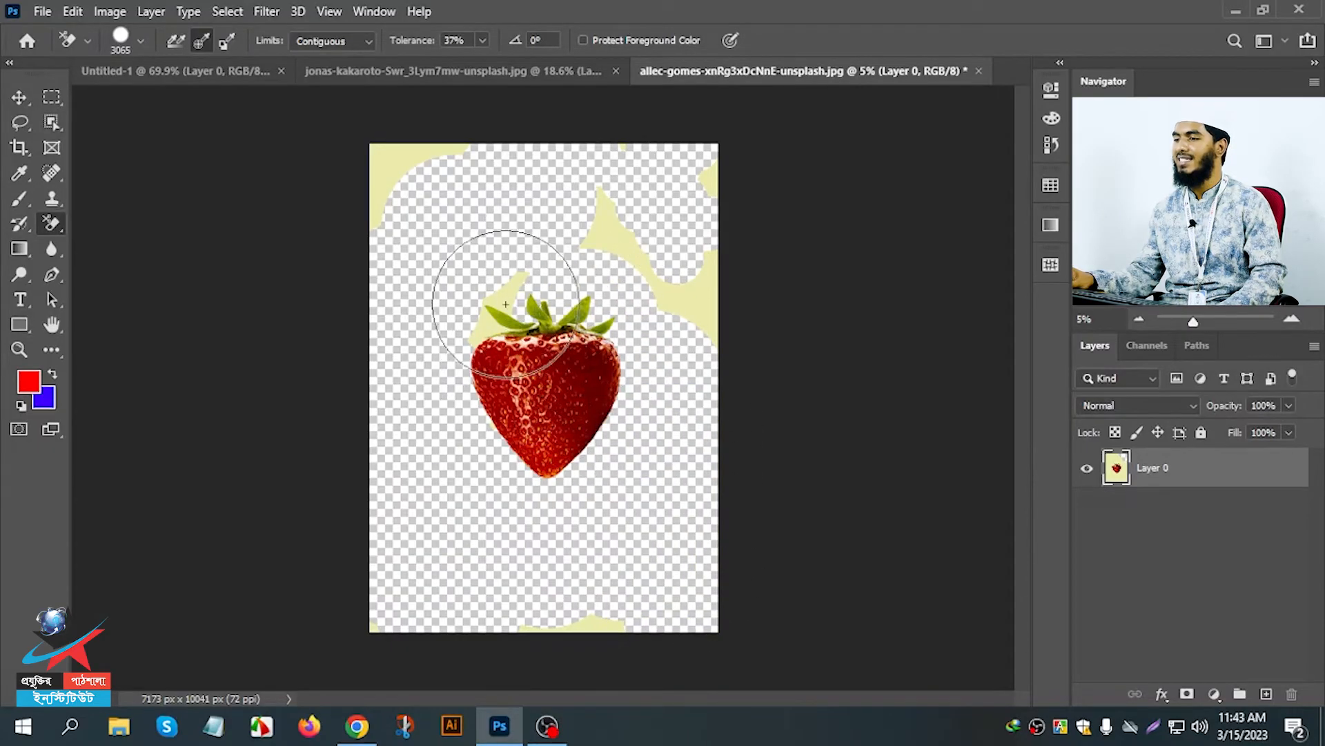
pyautogui.moveTo(491, 319)
pyautogui.mouseDown()
pyautogui.moveTo(444, 222)
pyautogui.moveTo(383, 158)
pyautogui.mouseUp()
pyautogui.moveTo(456, 236)
pyautogui.mouseDown()
pyautogui.moveTo(621, 226)
pyautogui.moveTo(701, 302)
pyautogui.moveTo(692, 172)
pyautogui.mouseUp()
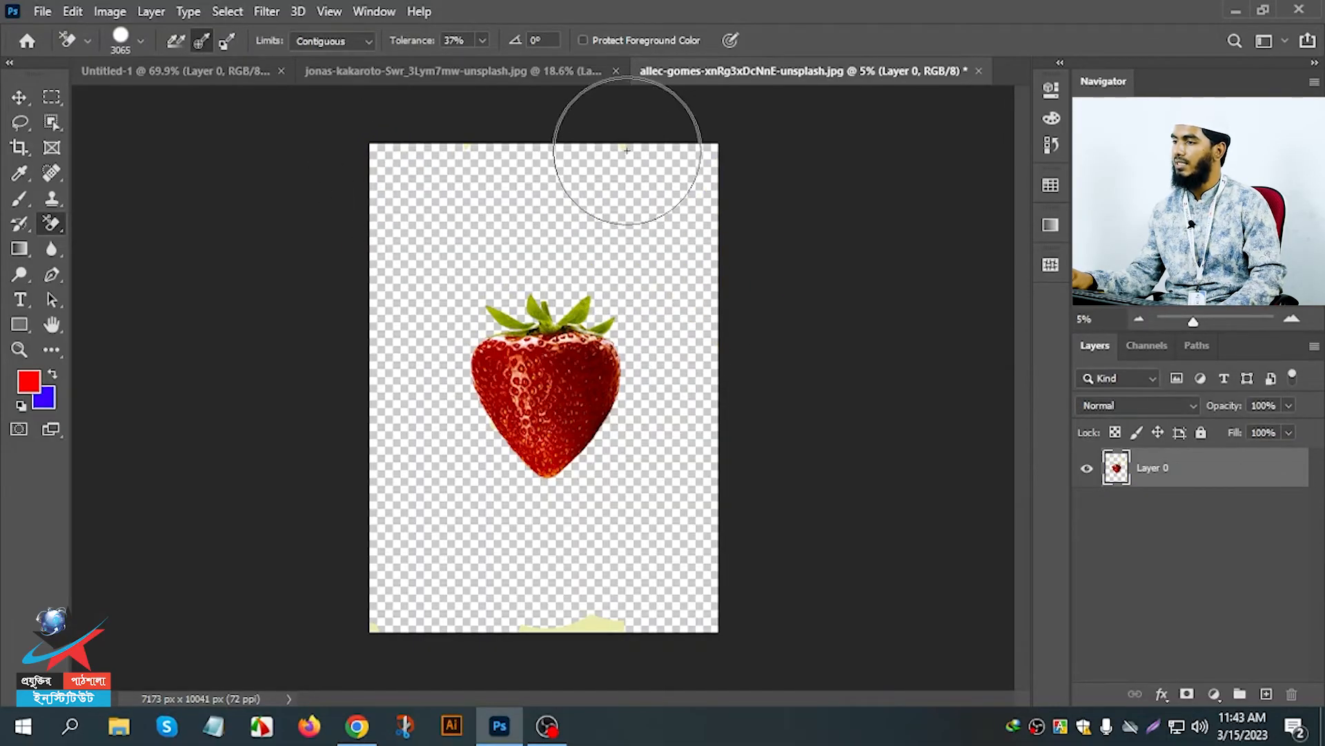
# Undo all the erasures in the strawberry photo.
pyautogui.hotkey('ctrl', 'z')
pyautogui.hotkey('ctrl', 'z')
pyautogui.hotkey('ctrl', 'z')
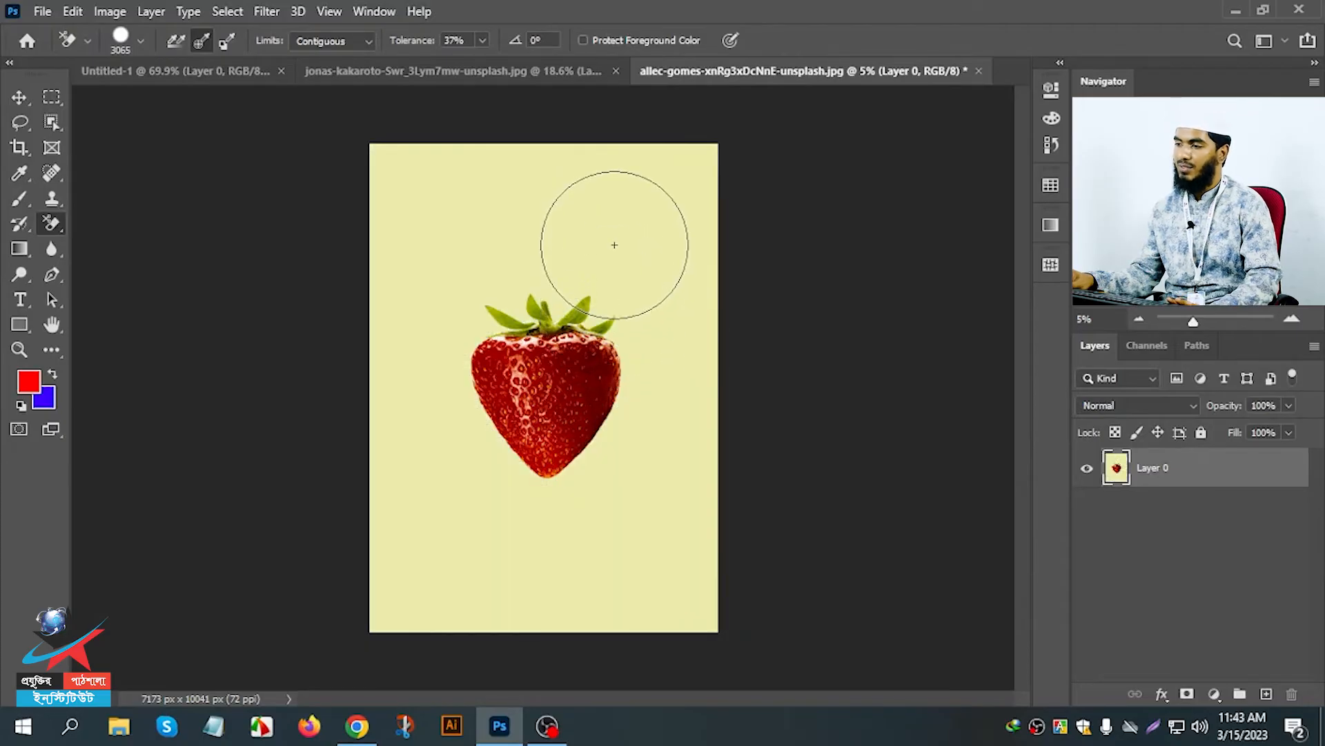
# Erase a spot of yellow at the strawberry's upper right, and continue erasing the background around the fruit.
pyautogui.click(615, 243)
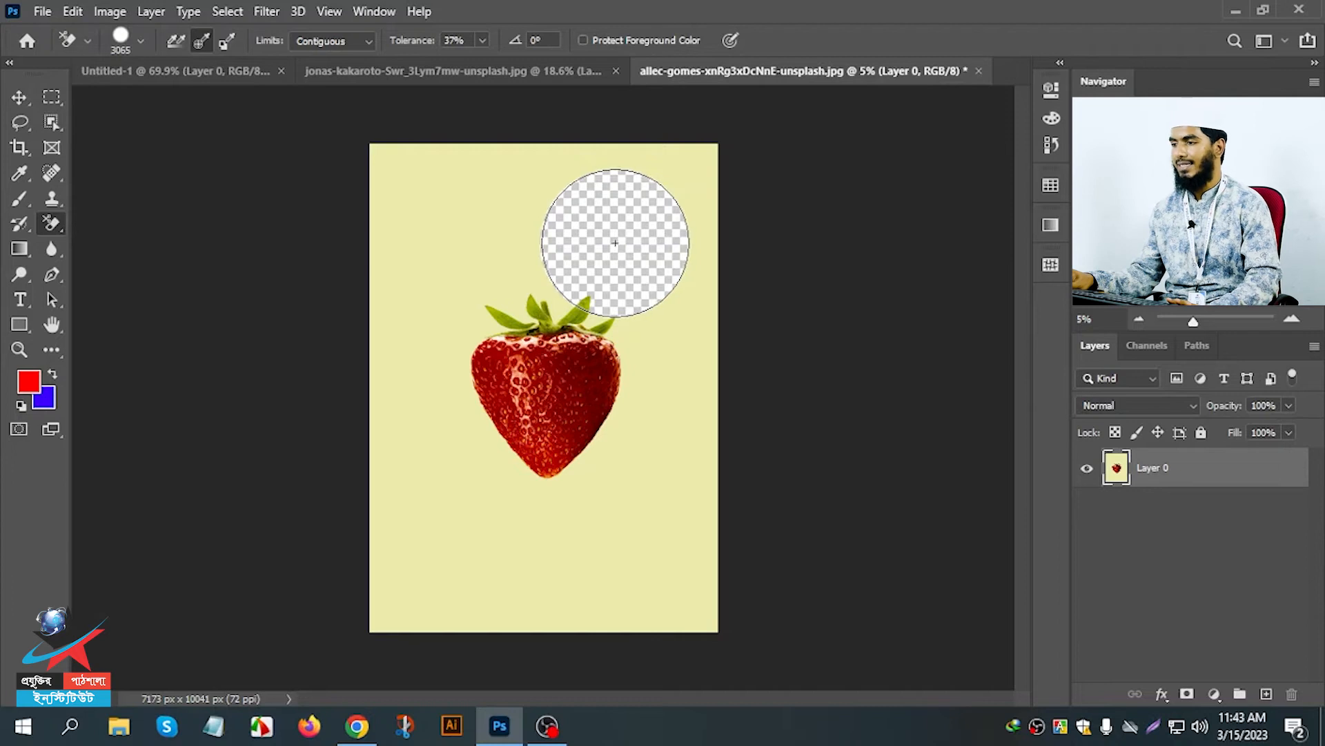
pyautogui.moveTo(509, 216)
pyautogui.mouseDown()
pyautogui.moveTo(438, 251)
pyautogui.moveTo(413, 304)
pyautogui.moveTo(414, 363)
pyautogui.moveTo(417, 346)
pyautogui.moveTo(449, 550)
pyautogui.moveTo(470, 544)
pyautogui.moveTo(468, 577)
pyautogui.moveTo(583, 607)
pyautogui.moveTo(497, 596)
pyautogui.moveTo(382, 599)
pyautogui.moveTo(385, 613)
pyautogui.moveTo(656, 512)
pyautogui.moveTo(660, 612)
pyautogui.moveTo(689, 616)
pyautogui.moveTo(698, 424)
pyautogui.moveTo(668, 311)
pyautogui.moveTo(627, 354)
pyautogui.moveTo(598, 458)
pyautogui.moveTo(539, 503)
pyautogui.mouseUp()
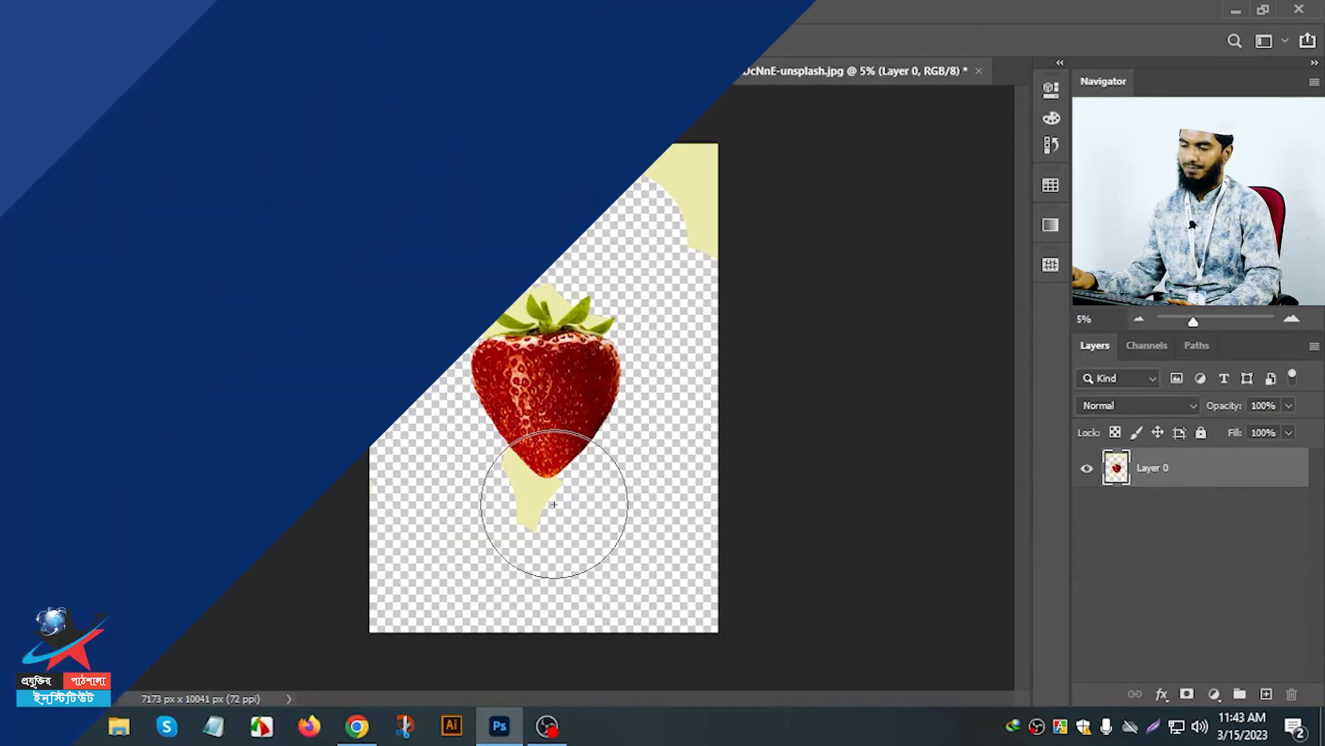
# Switch to the Magic Eraser tool for the strawberry photo.
pyautogui.rightClick(51, 223)
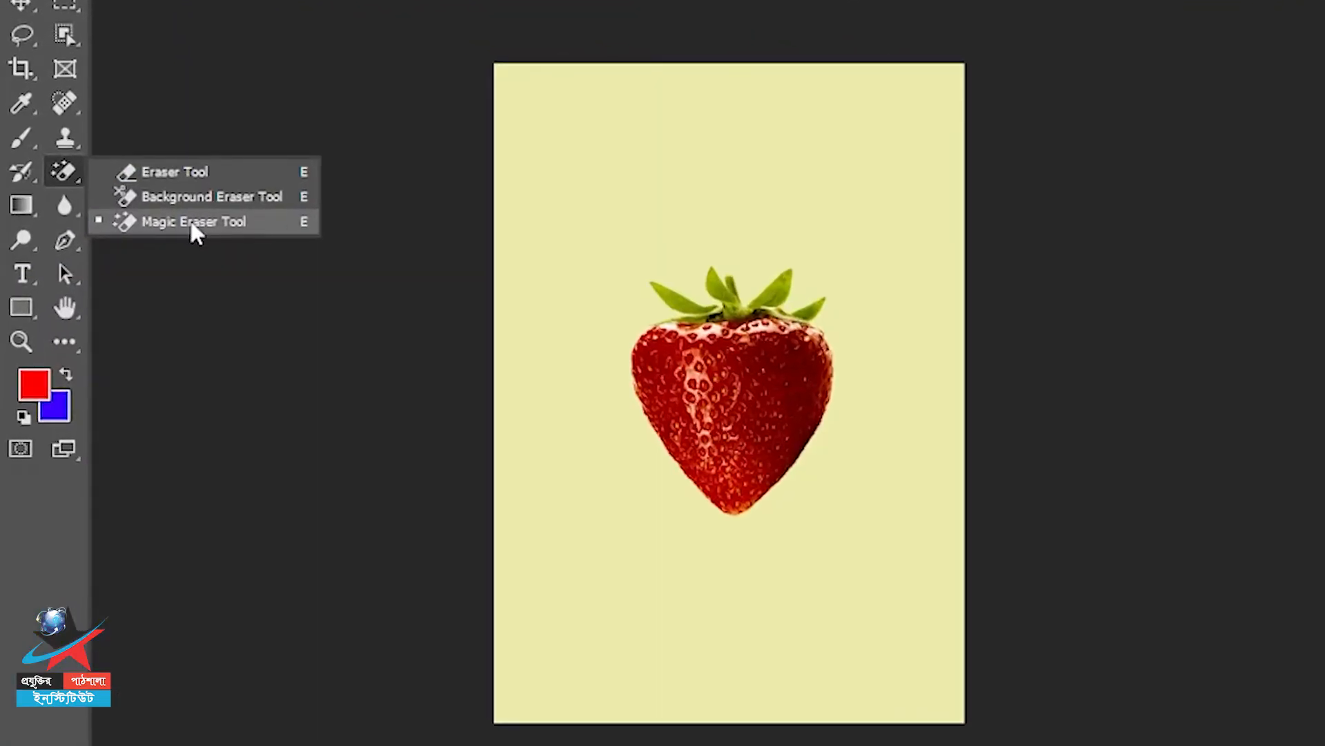
pyautogui.click(191, 224)
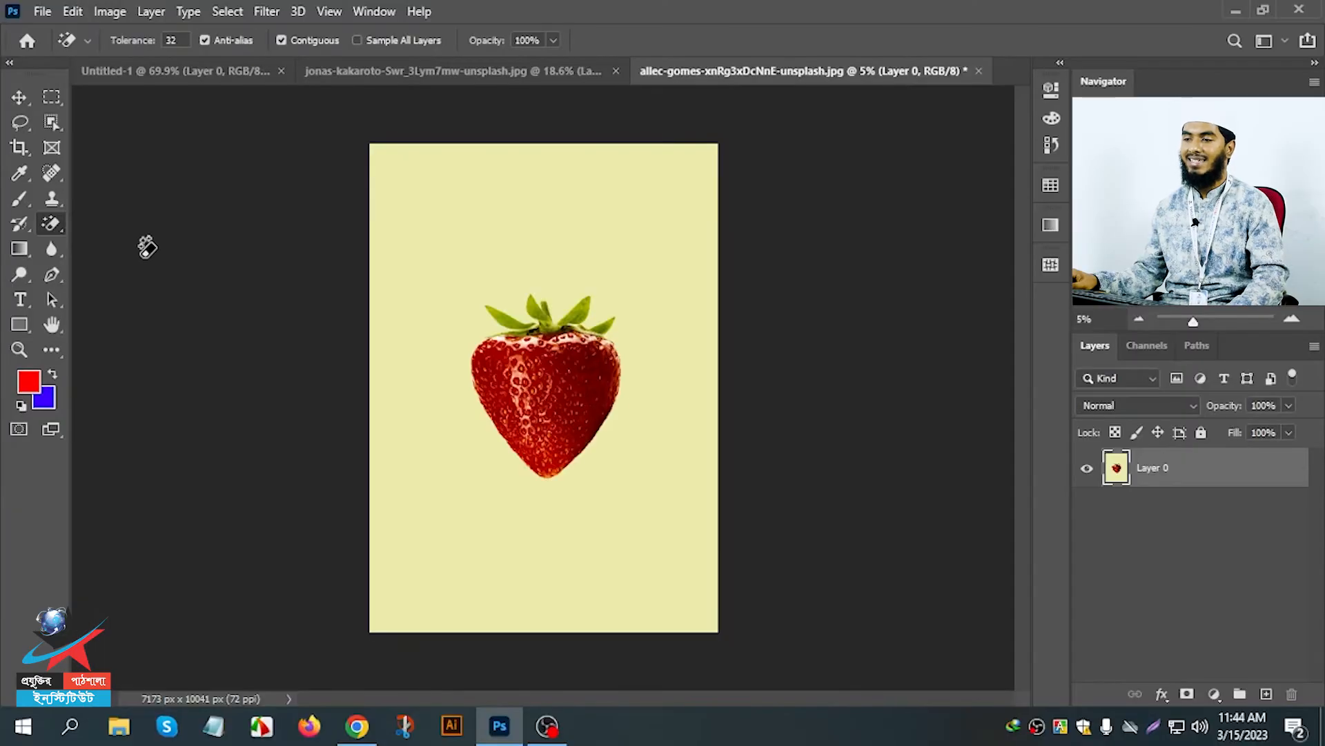